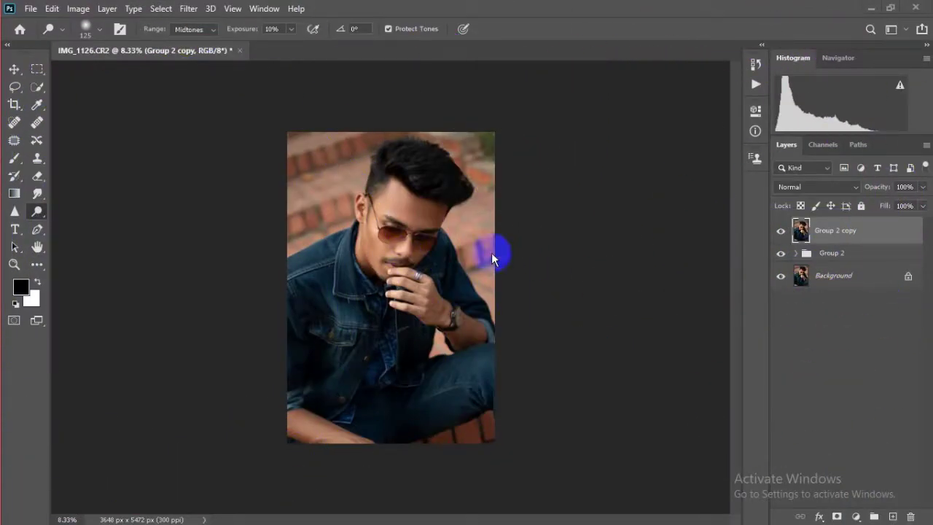
scroll(378, 212, "up", 2)
scroll(378, 212, "up", 2)
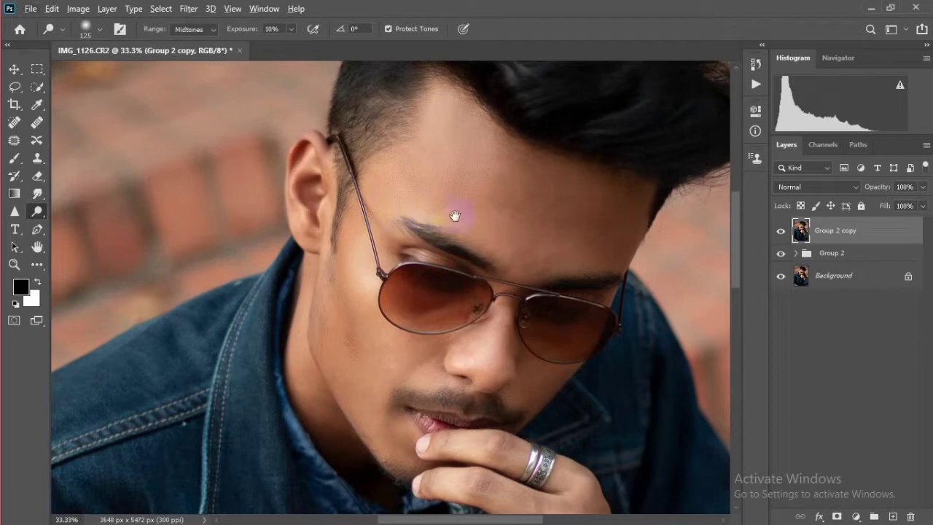
mouse_move(455, 216)
left_mouse_down()
mouse_move(365, 225)
mouse_move(292, 124)
left_mouse_up()
scroll(423, 194, "up", 2)
left_click_drag(422, 193, 343, 171)
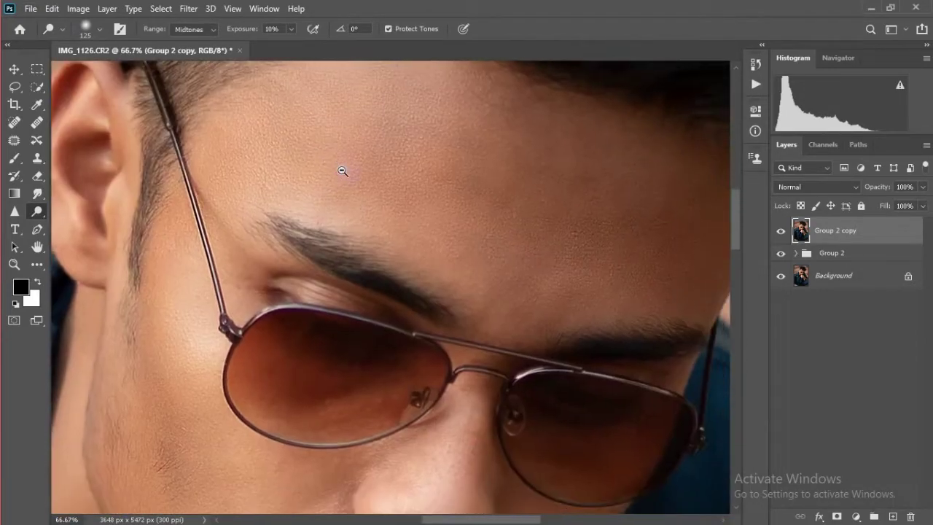
scroll(342, 171, "down", 2)
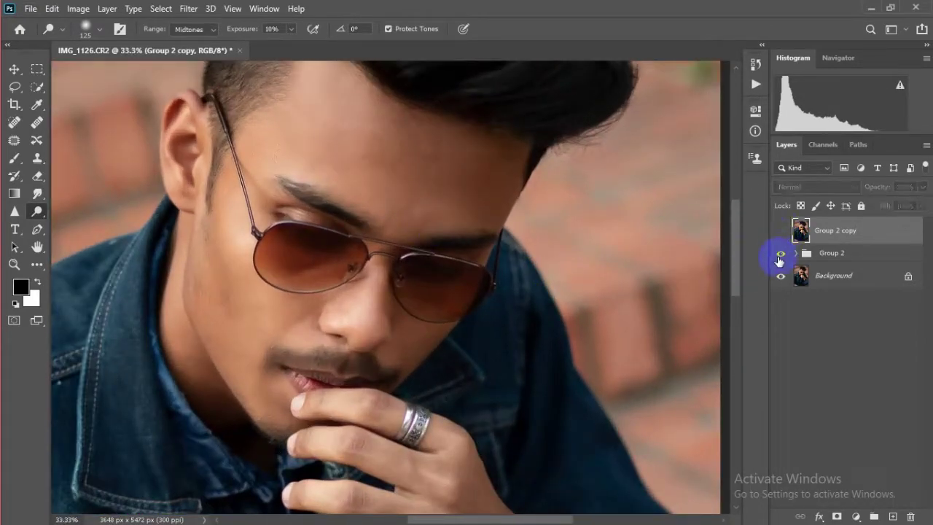
left_click(779, 256)
left_click(780, 256)
left_click(779, 257)
key("ctrl+minus")
key("ctrl+minus")
left_click(781, 257)
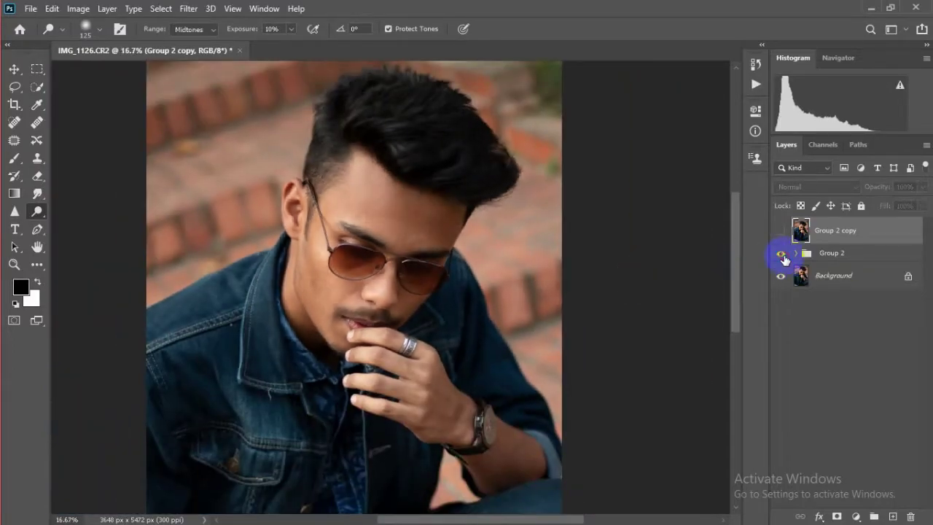
left_click(780, 230)
key("ctrl+minus")
key("ctrl+minus")
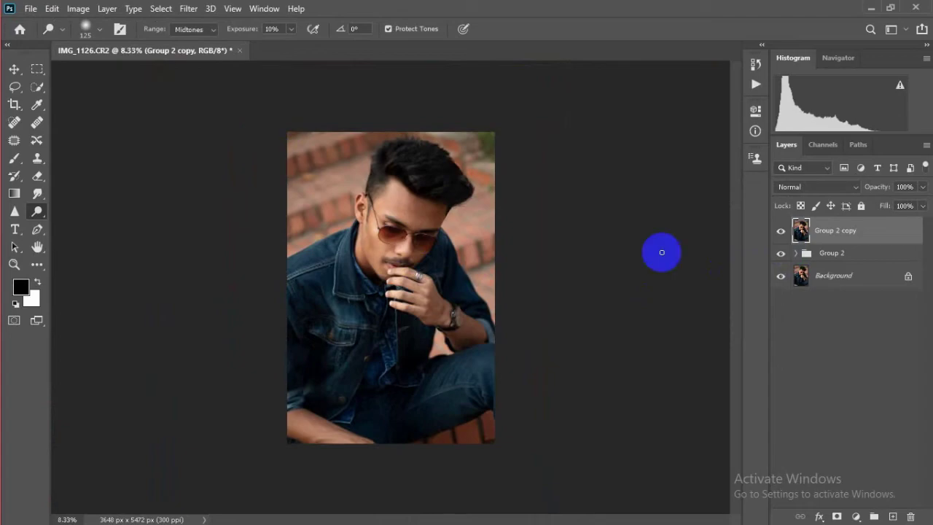
key("ctrl+j")
key("ctrl+e")
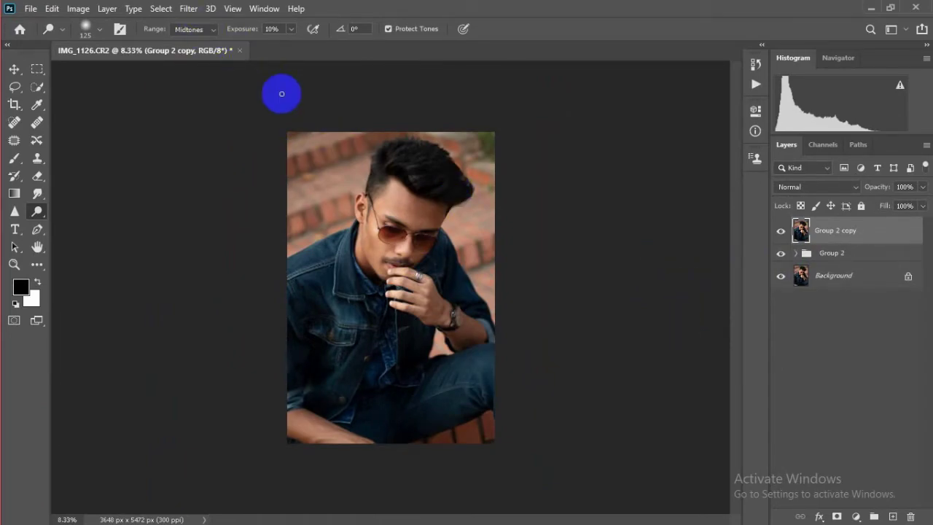
left_click(188, 9)
left_click(490, 191)
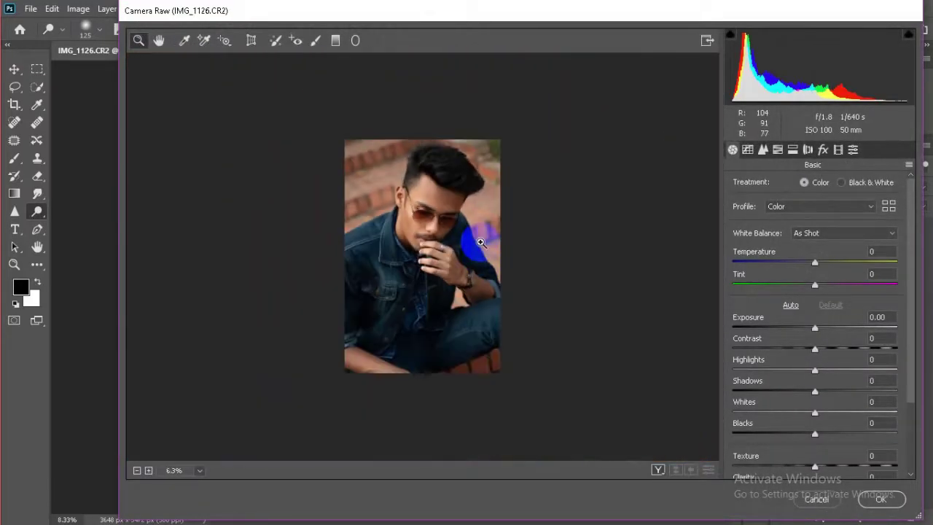
Cool Temperature to -8, raise Contrast to +2, and set Highlights -23 and Shadows +50
key("Down")
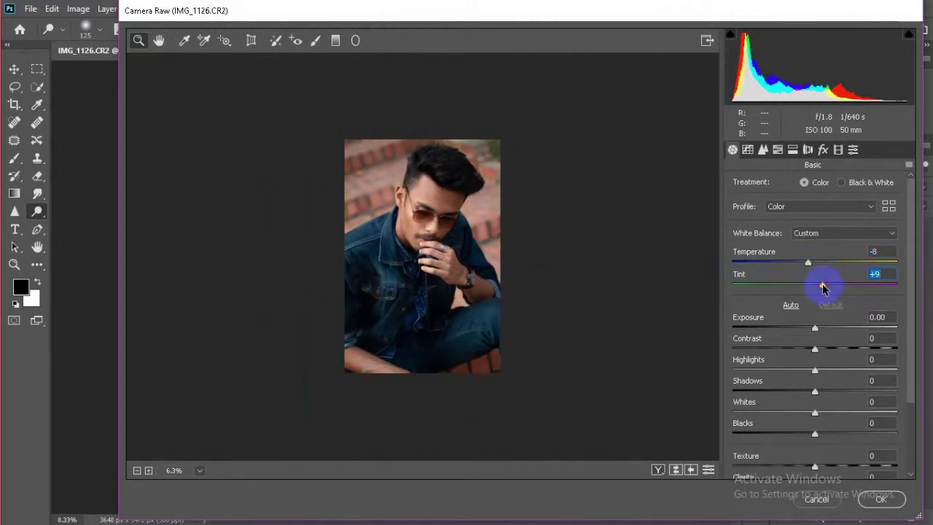
left_click(878, 339)
key("Up")
key("Up")
key("Up")
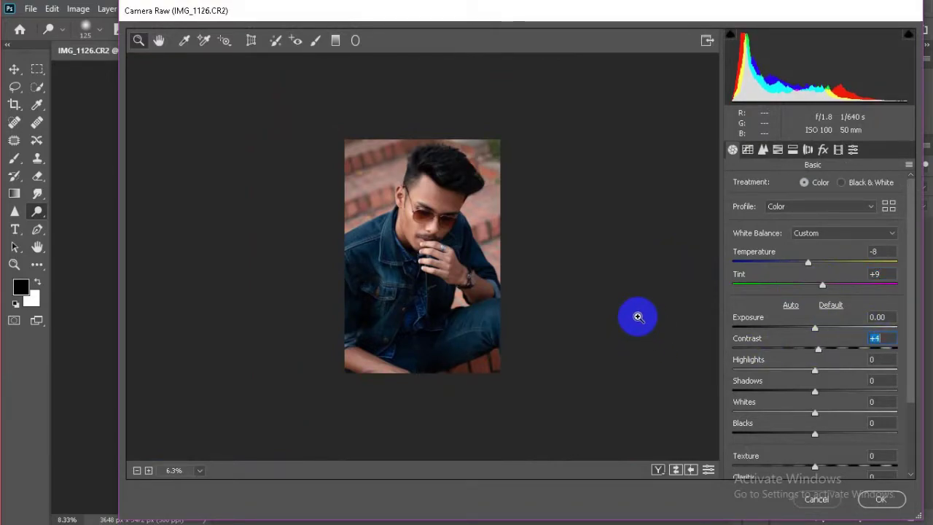
left_click(719, 343)
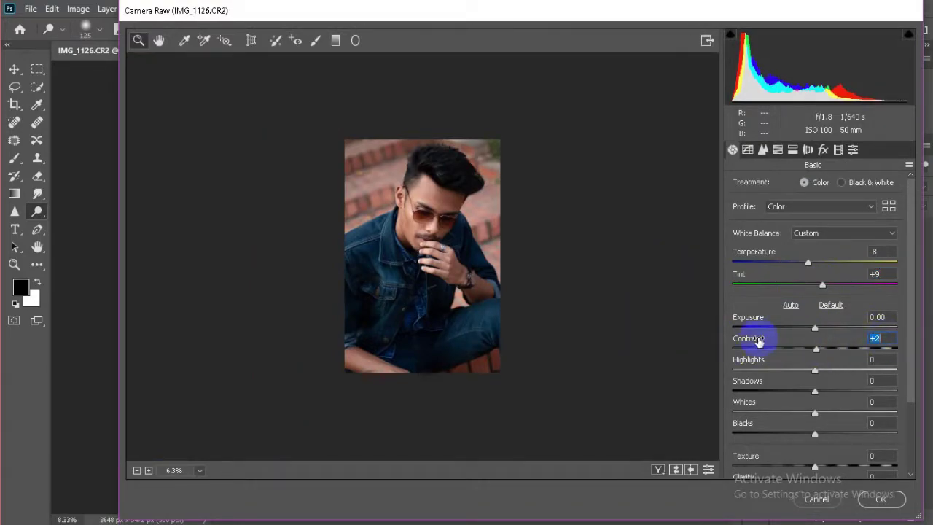
double_click(800, 370)
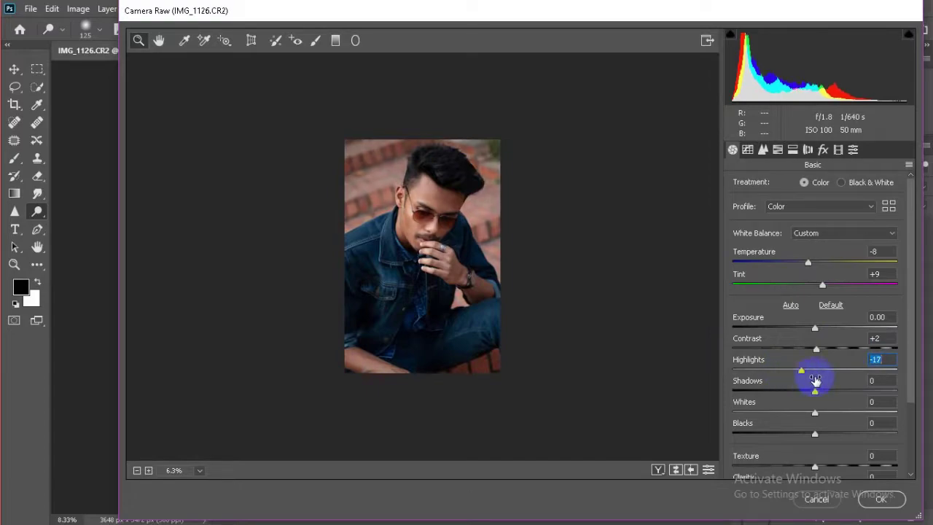
left_click_drag(815, 392, 839, 391)
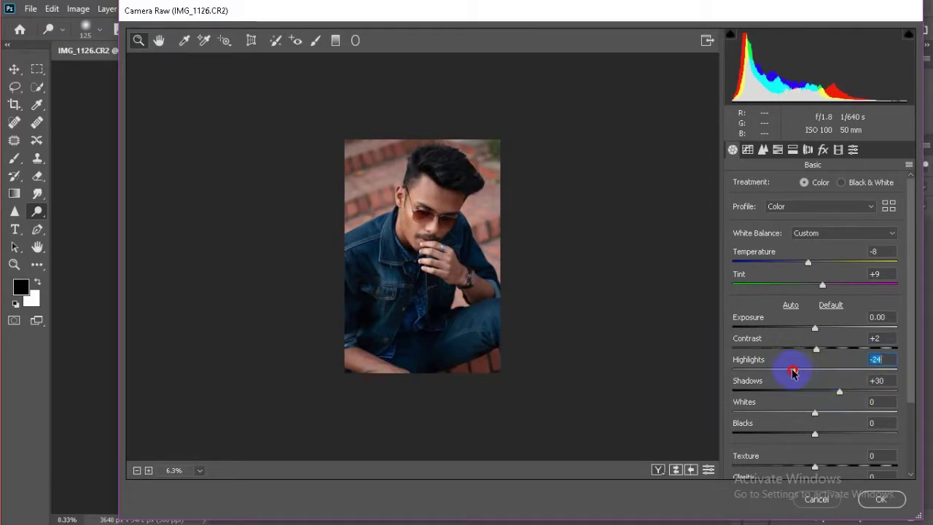
mouse_move(839, 391)
left_mouse_down()
mouse_move(871, 392)
mouse_move(844, 391)
left_mouse_up()
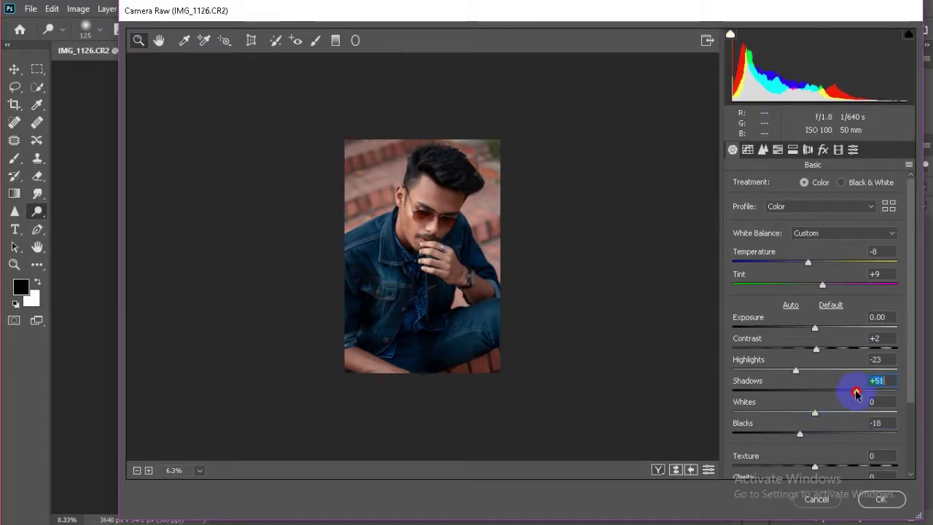
Raise Clarity to +15 and compare Before/After on a zoomed preview of the face
scroll(910, 400, "down", 2)
left_click(825, 447)
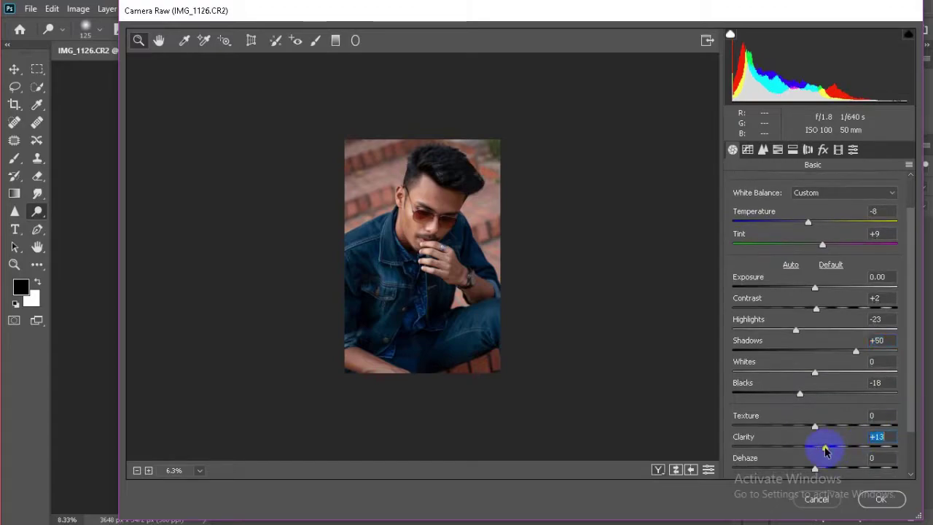
left_click_drag(834, 450, 842, 449)
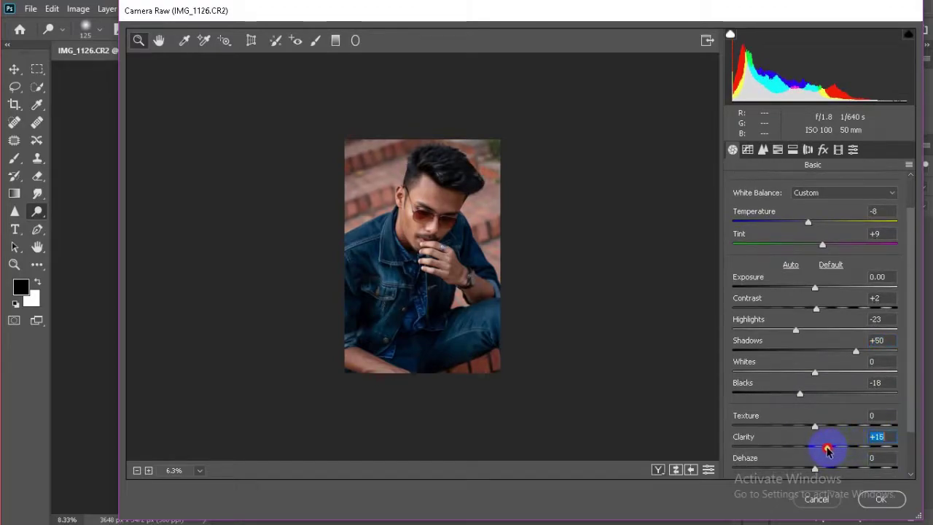
left_click(381, 238)
left_click(658, 470)
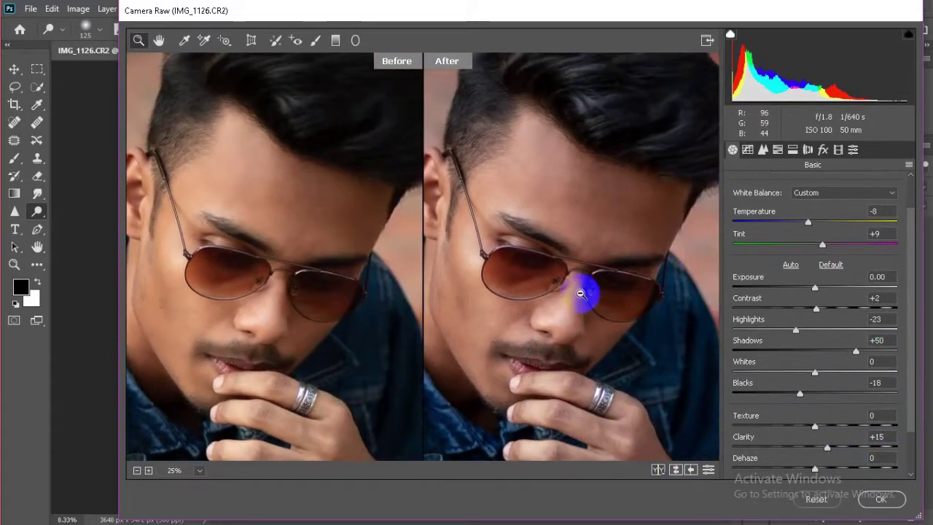
left_click(580, 293, "alt")
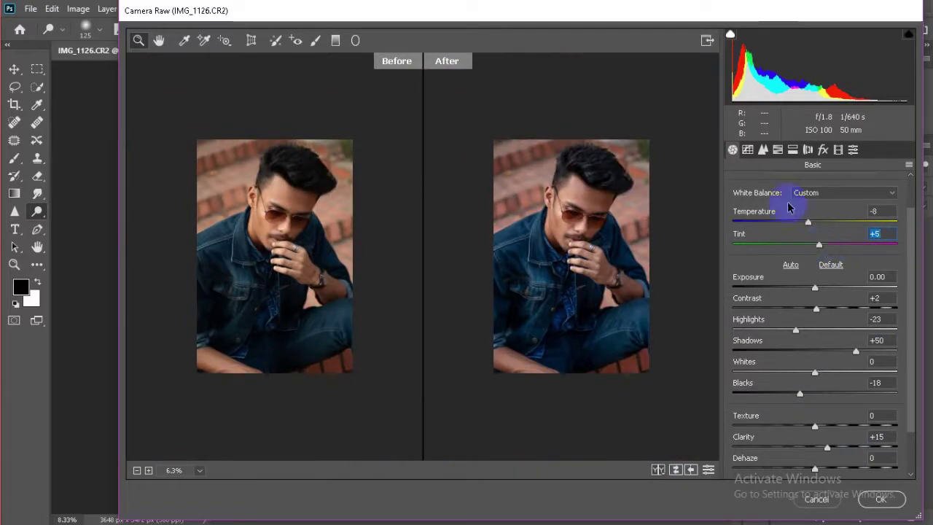
Lift the tone-curve Darks to +12, then set sharpening Masking 31 and Luminance noise reduction 13
left_click(747, 149)
left_click_drag(815, 448, 828, 453)
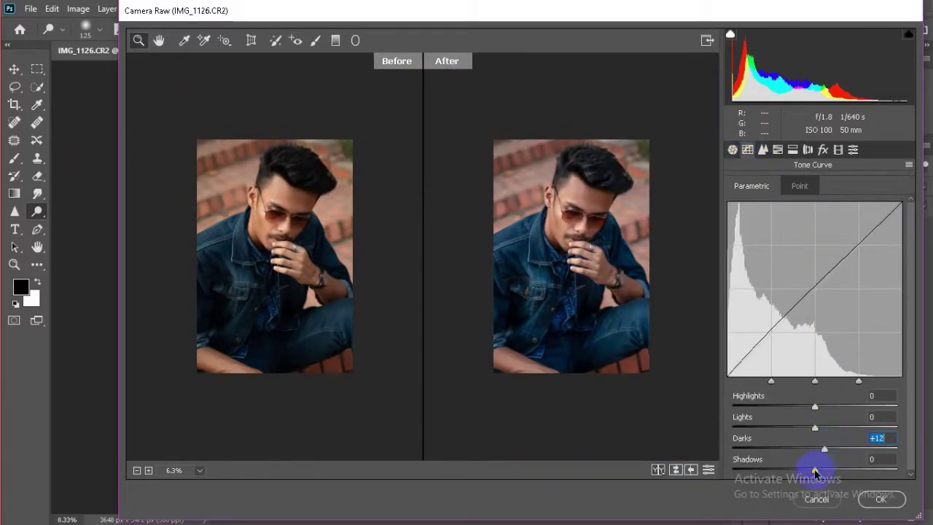
left_click(762, 150)
left_click(597, 202)
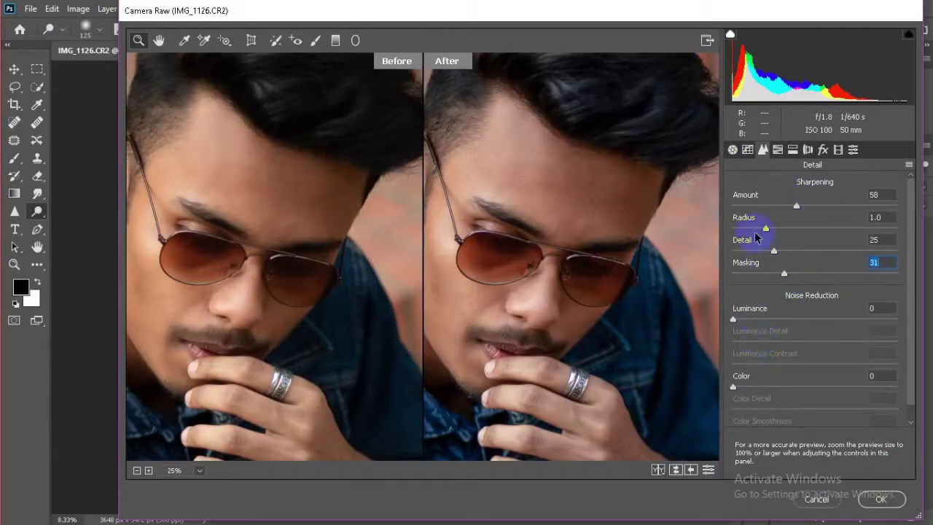
left_click_drag(733, 319, 744, 320)
left_click(753, 319)
left_click(577, 204)
left_click(566, 253)
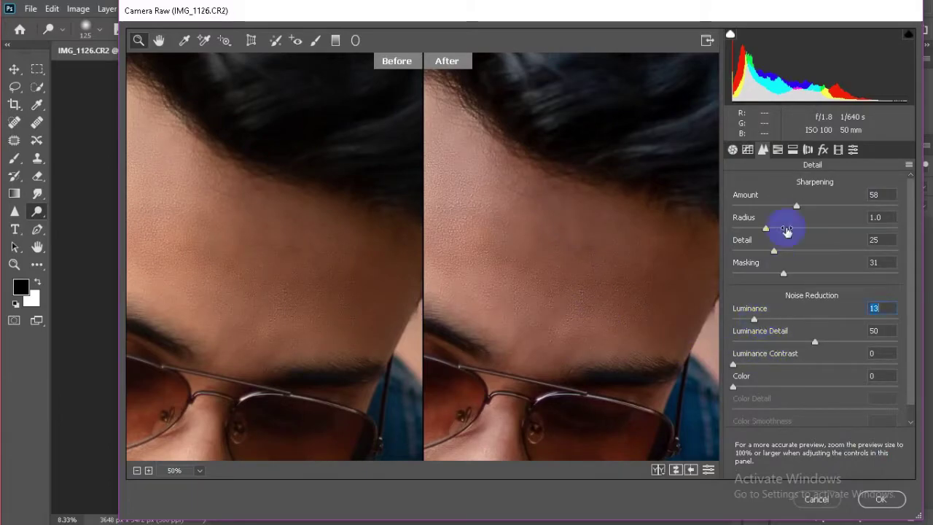
left_click(538, 252, "alt")
Brighten the Oranges luminance to +9 in HSL
left_click(778, 150)
left_click(846, 186)
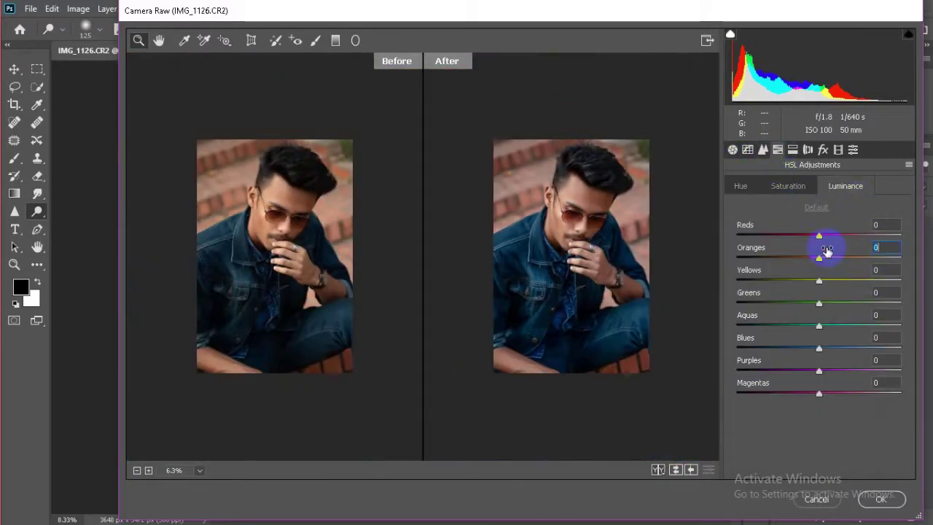
left_click(828, 252)
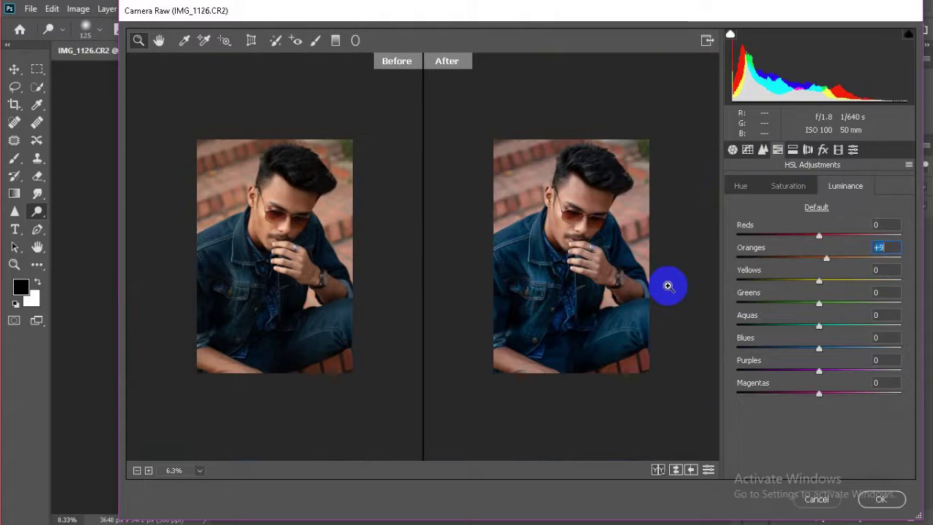
left_click(732, 149)
left_click(778, 149)
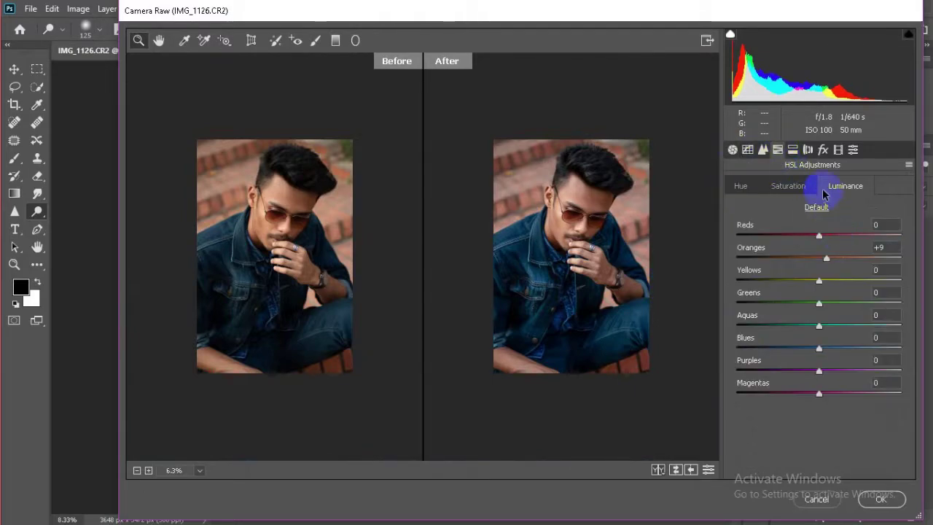
left_click(885, 222)
type("+4")
Darken the Blues luminance to -40 in HSL
left_click(806, 151)
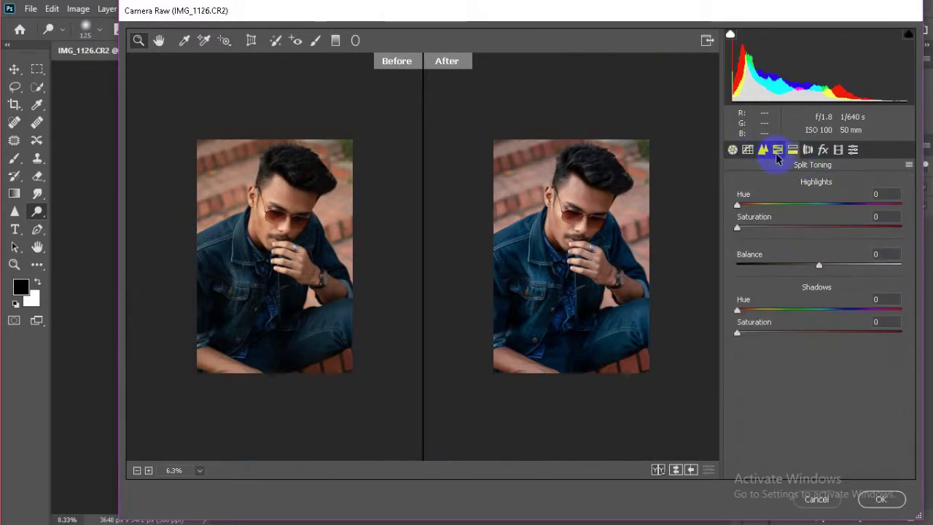
left_click(777, 150)
left_click(788, 186)
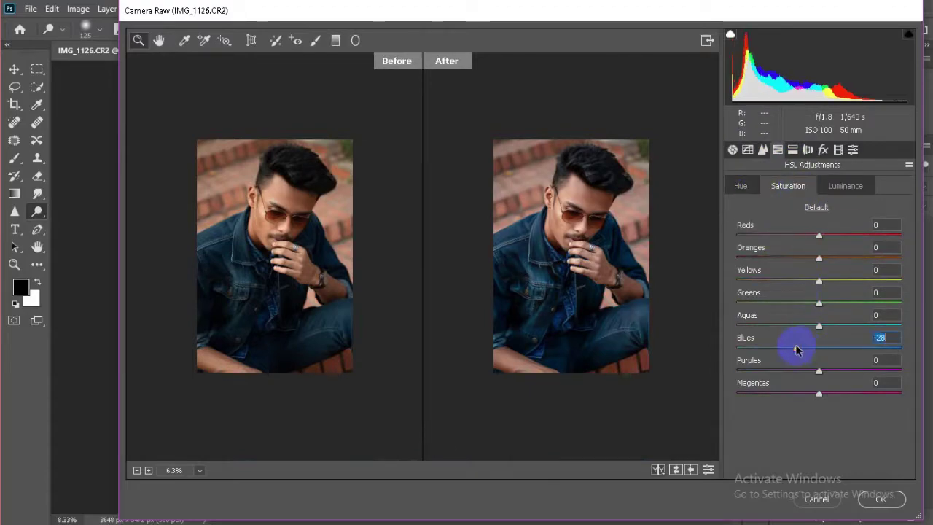
left_click(845, 186)
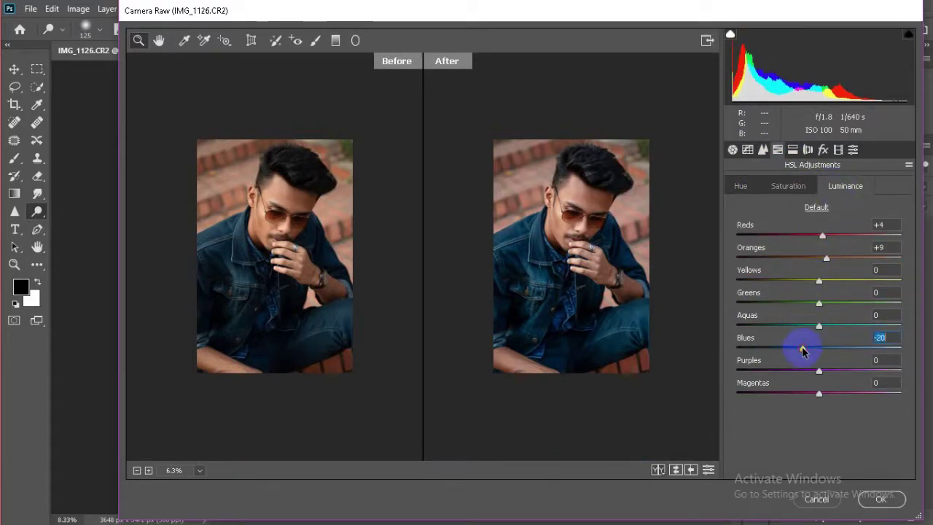
left_click_drag(789, 351, 740, 351)
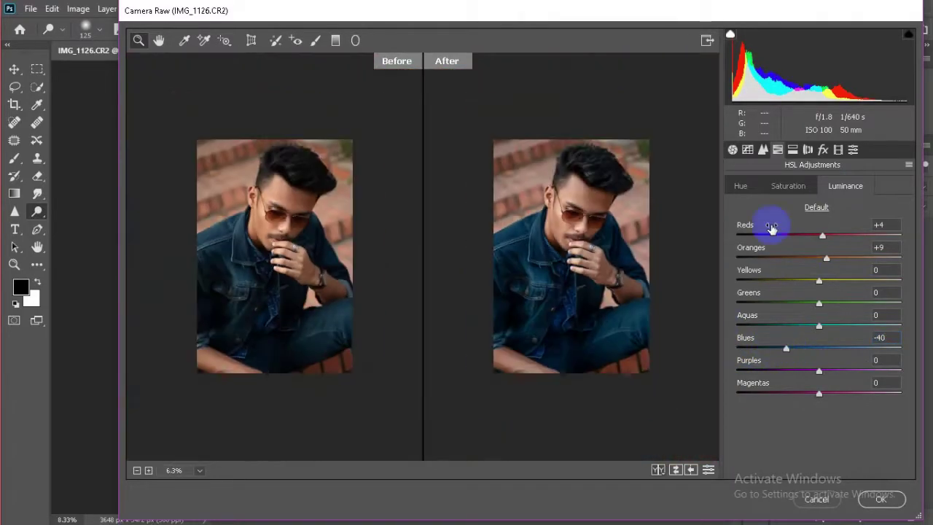
Split-tone with highlights hue 63, saturation 6 and shadows hue 242, saturation 8
left_click(808, 150)
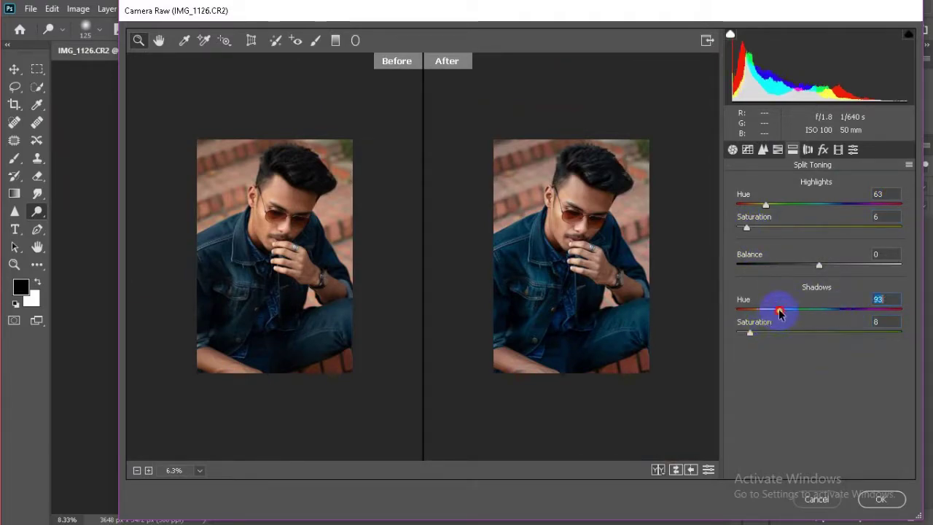
mouse_move(779, 312)
left_mouse_down()
mouse_move(931, 304)
mouse_move(842, 315)
left_mouse_up()
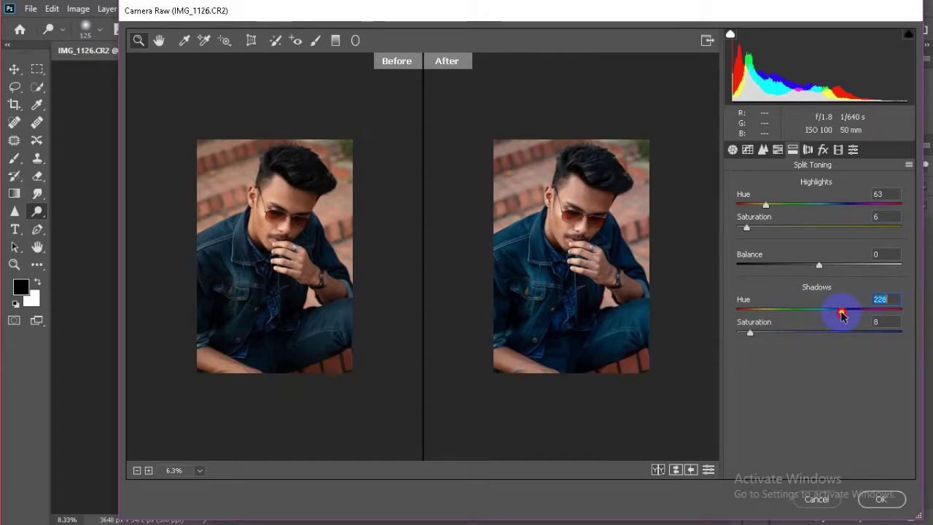
left_click(562, 251)
left_click(807, 149)
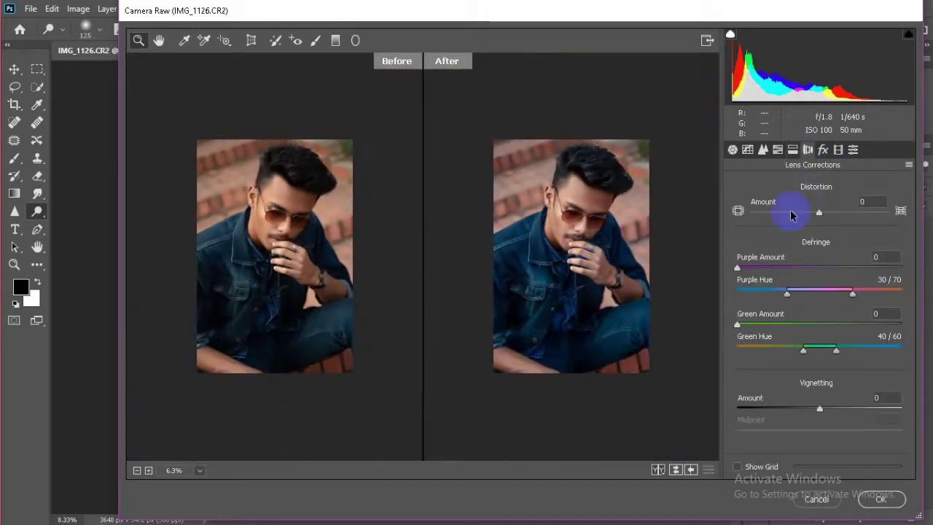
Add a -9 vignette and set calibration Red +3, Green +5, Blue -5 with saturation +25
left_click(823, 151)
left_click(811, 325)
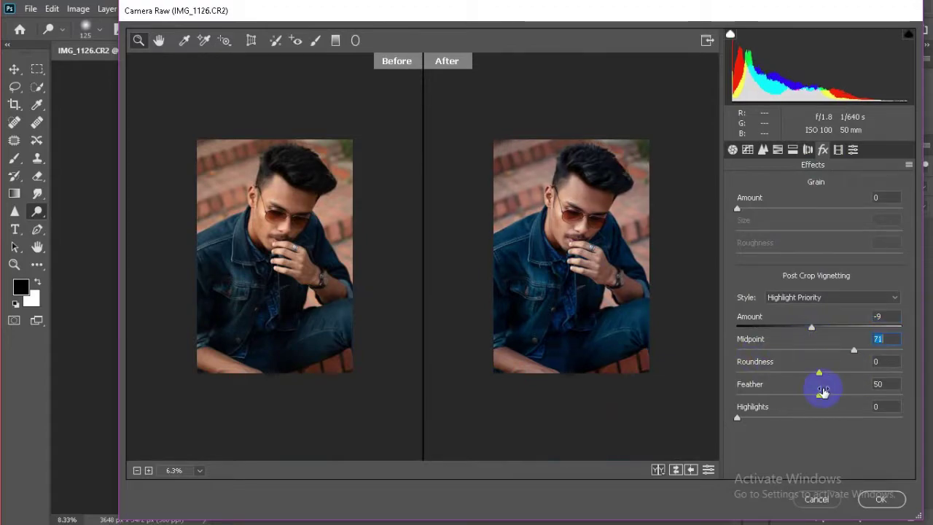
left_click(627, 216)
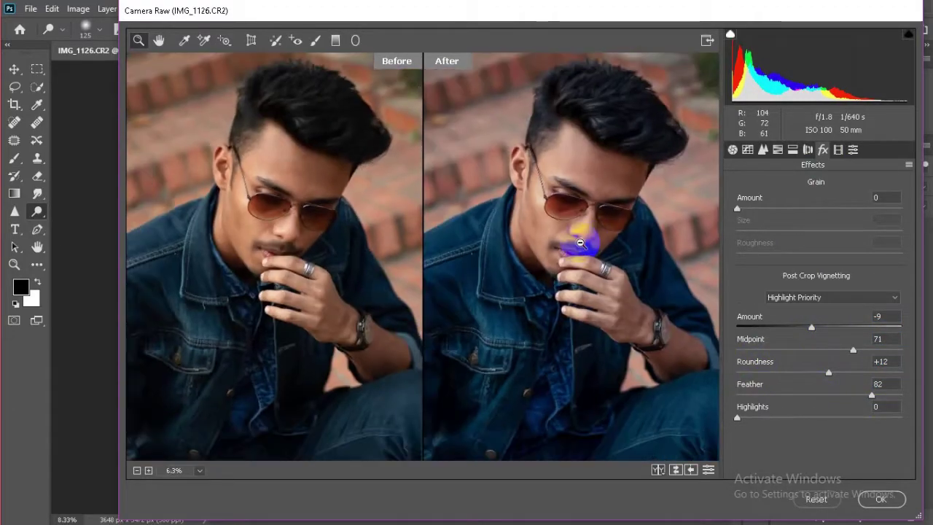
left_click(838, 149)
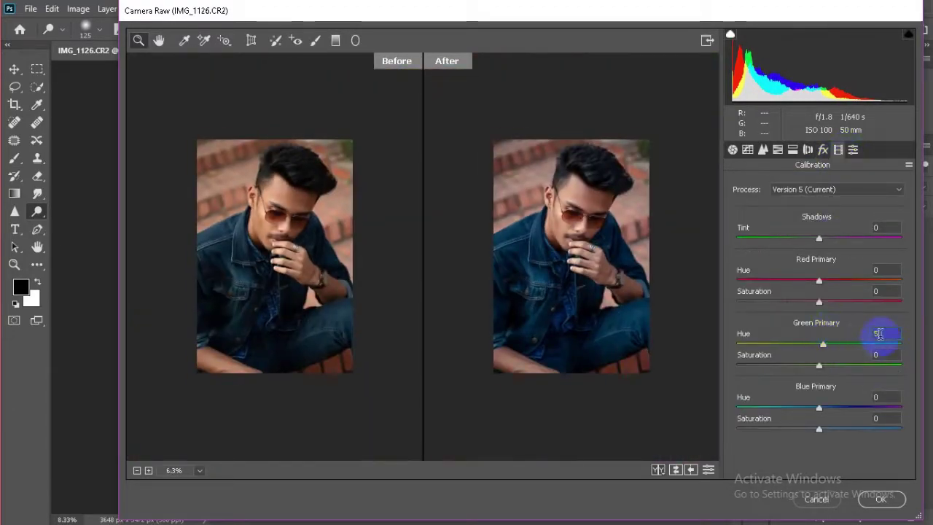
left_click(878, 271)
type("+3")
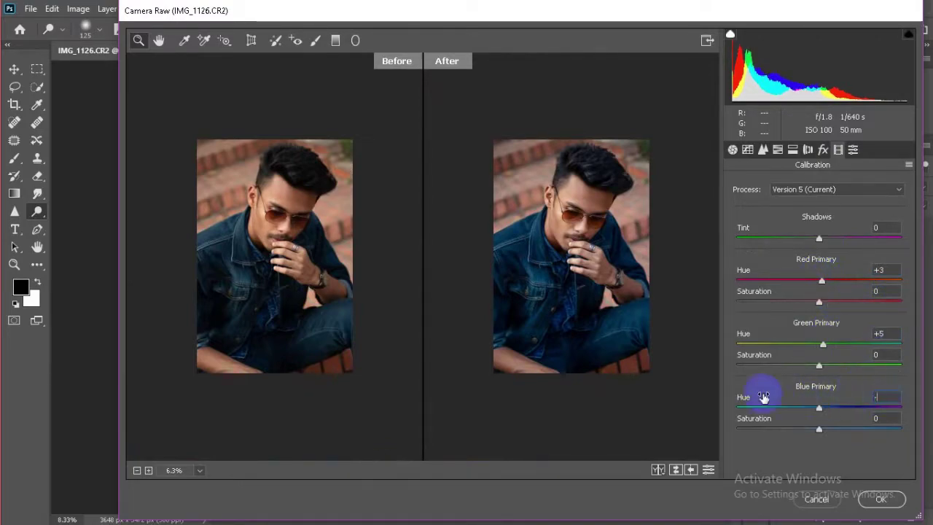
type("5")
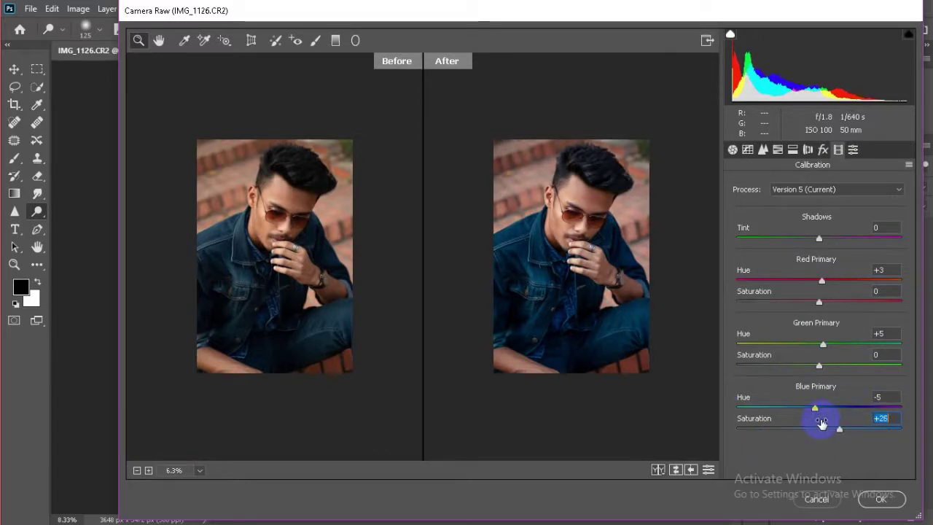
Lift the Oranges luminance to +17 while inspecting the face up close
left_click(563, 215)
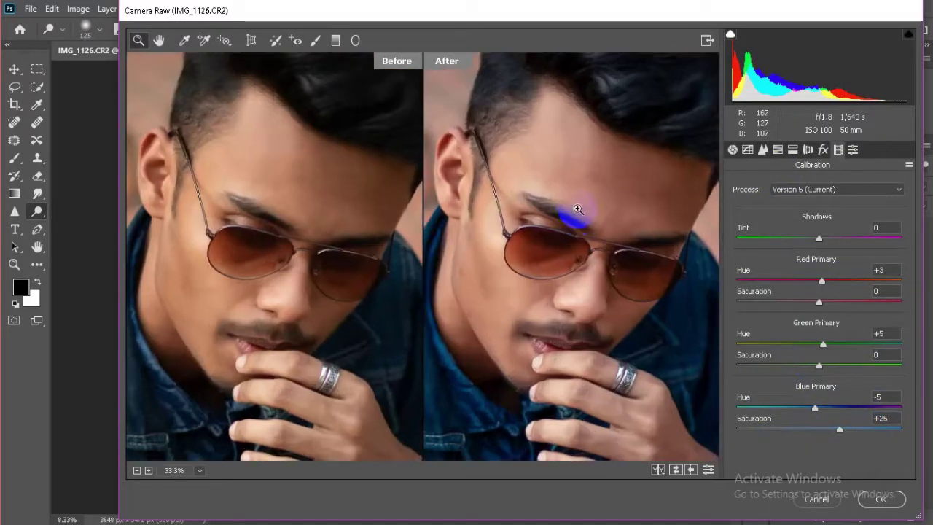
left_click(732, 150)
left_click(778, 149)
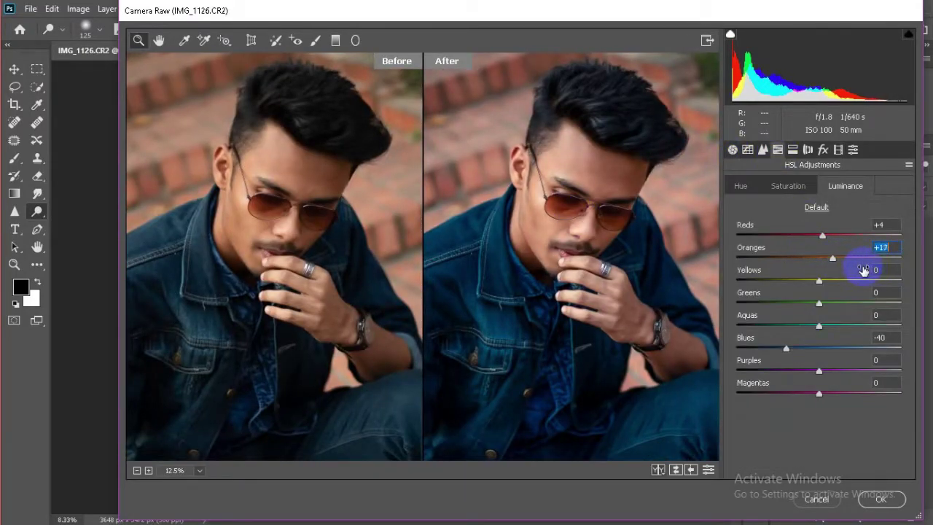
left_click(568, 244, "alt")
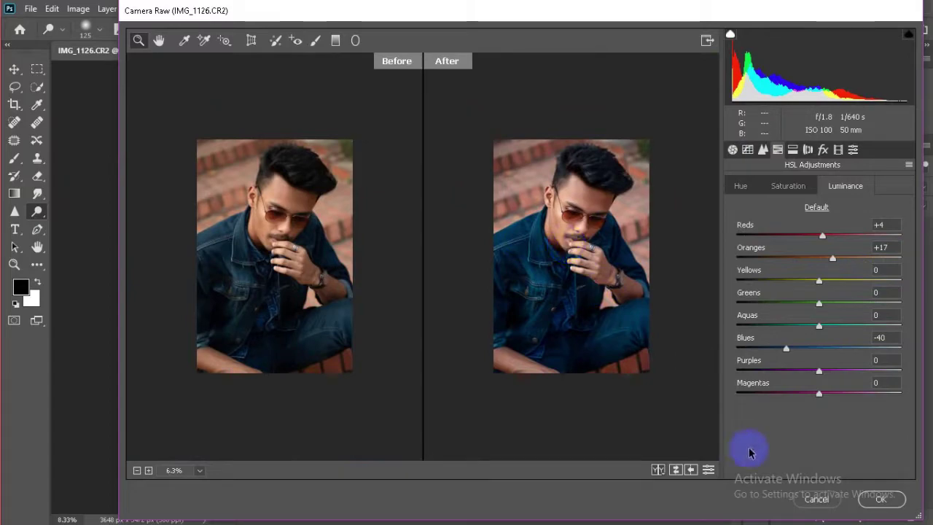
Apply the Camera Raw grade to Group 2 copy and zoom in on the glasses to check it
left_click(881, 499)
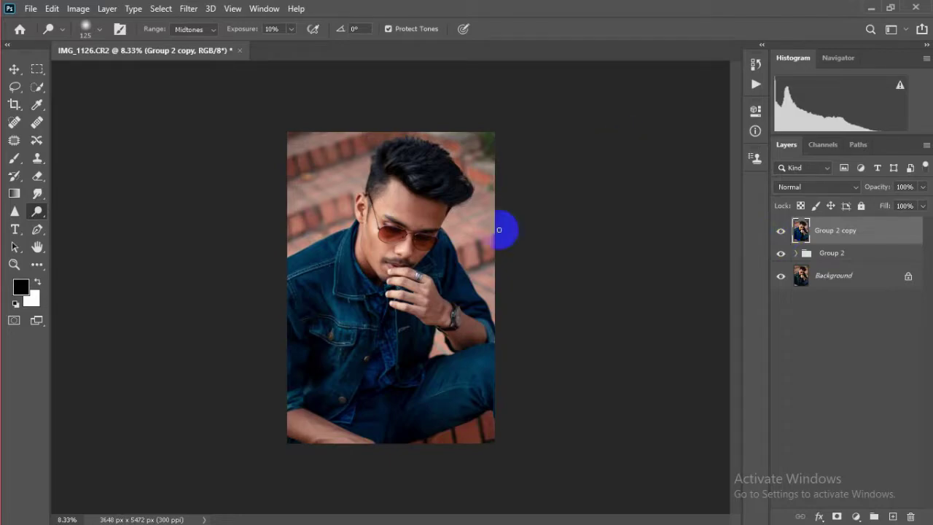
left_click(15, 70)
left_click(396, 232, "ctrl")
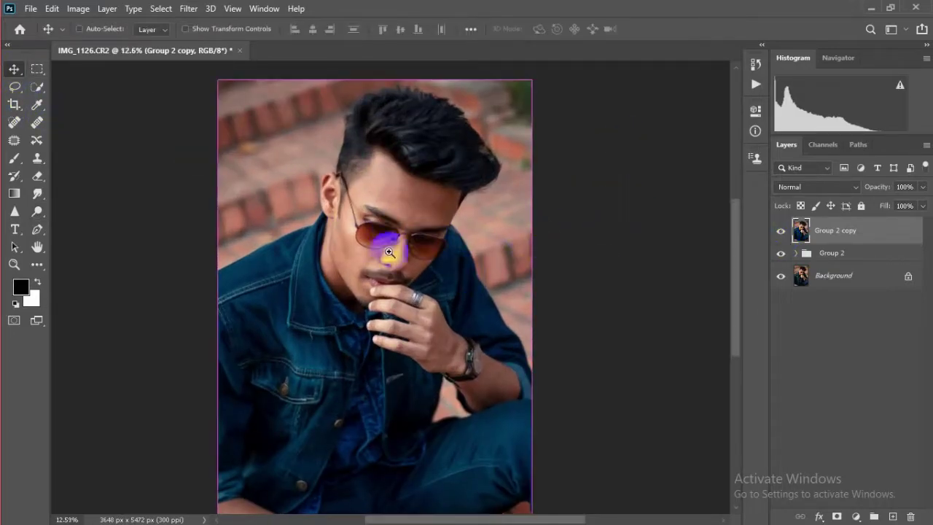
left_click(387, 233, "ctrl+alt")
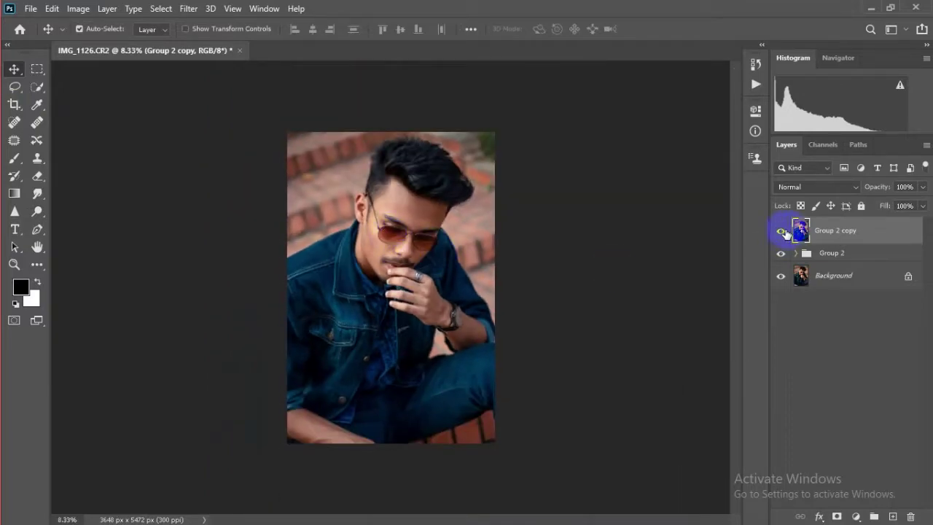
Compare the grade, duplicate it to Group 2 copy 2, and discard a trial Vibrance layer
left_click(782, 231)
left_click(782, 231)
left_click(782, 231)
key("ctrl+j")
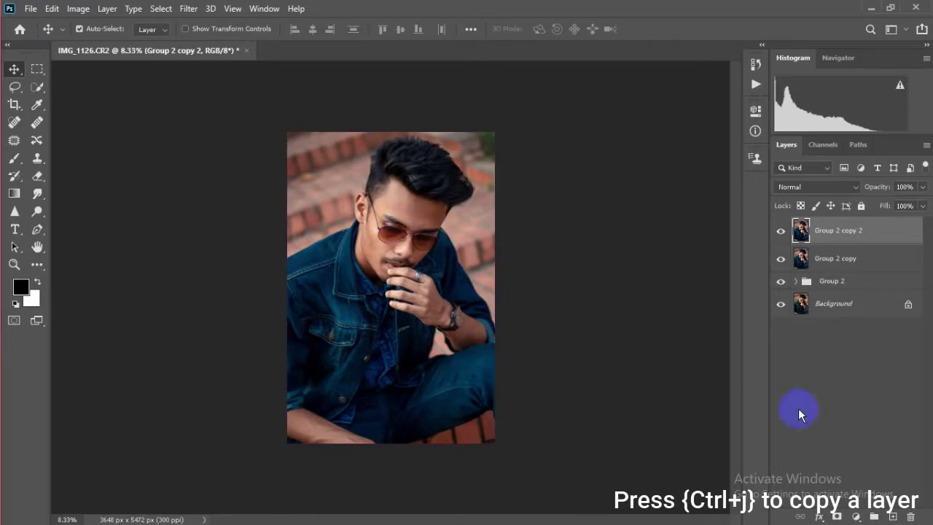
left_click(855, 516)
left_click(827, 364)
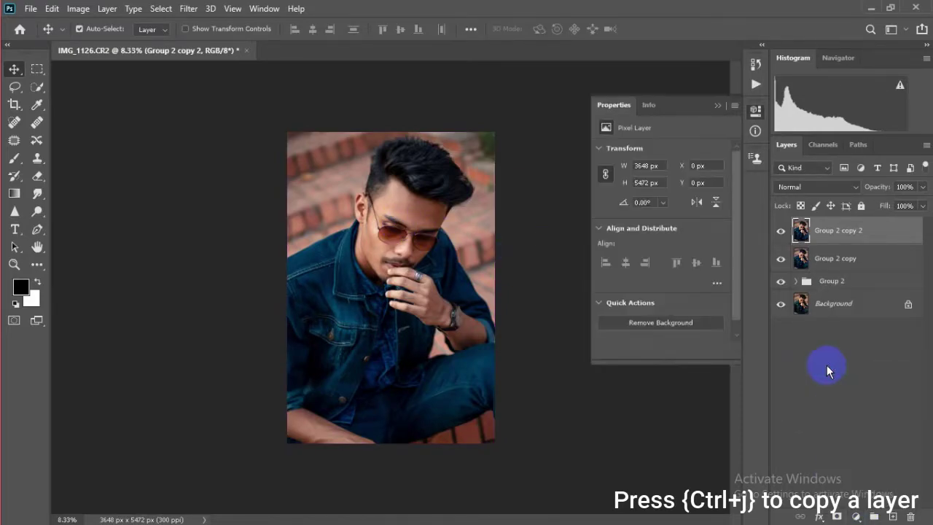
left_click(715, 105)
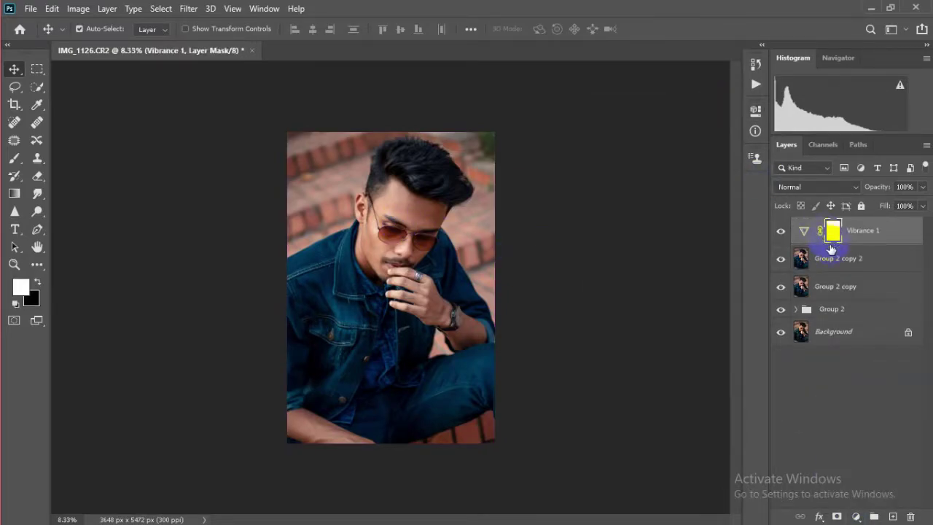
key("Delete")
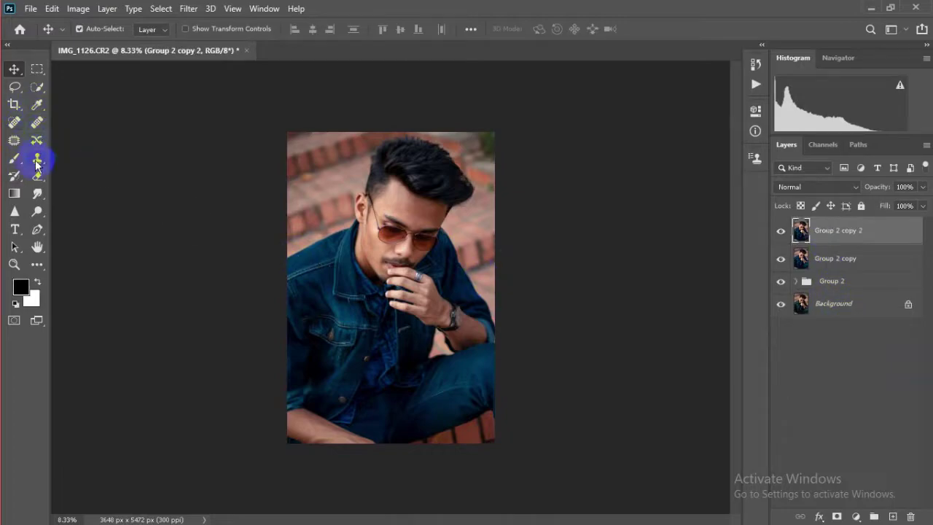
Quick-select the subject and subtract the pink background from the selection
left_click(38, 87)
left_click(396, 200, "ctrl")
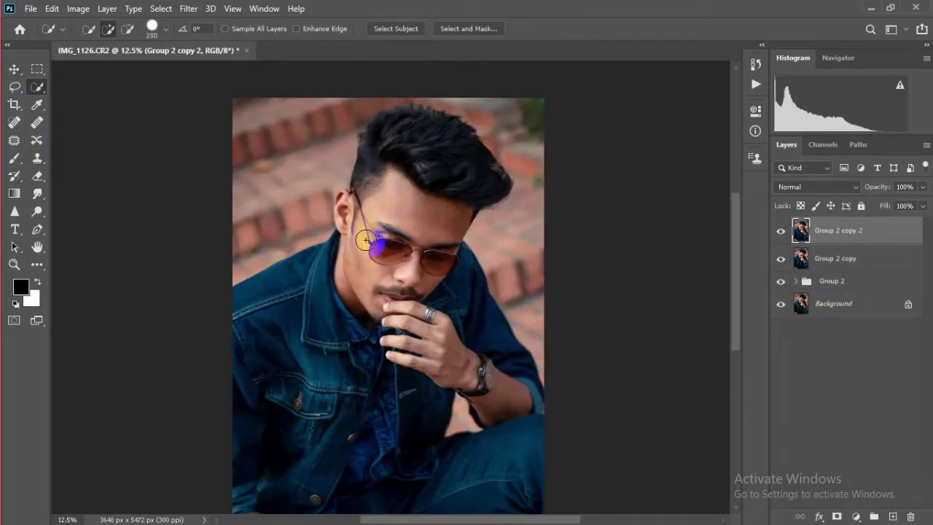
mouse_move(380, 190)
left_mouse_down()
mouse_move(423, 298)
mouse_move(267, 308)
mouse_move(266, 400)
mouse_move(316, 354)
mouse_move(425, 370)
mouse_move(462, 265)
left_mouse_up()
scroll(430, 261, "down", 2)
scroll(398, 286, "down", 2)
scroll(454, 307, "up", 2)
scroll(459, 337, "up", 1)
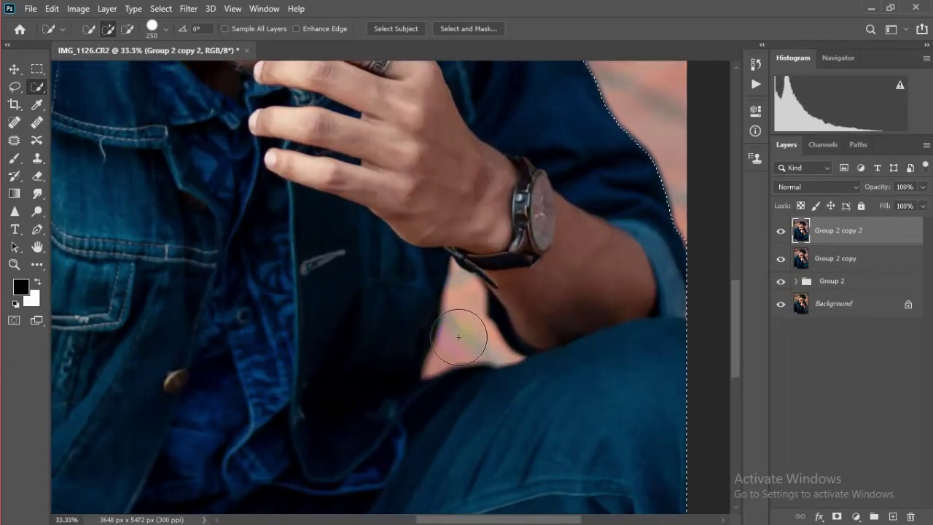
left_click(465, 332)
scroll(473, 320, "down", 4)
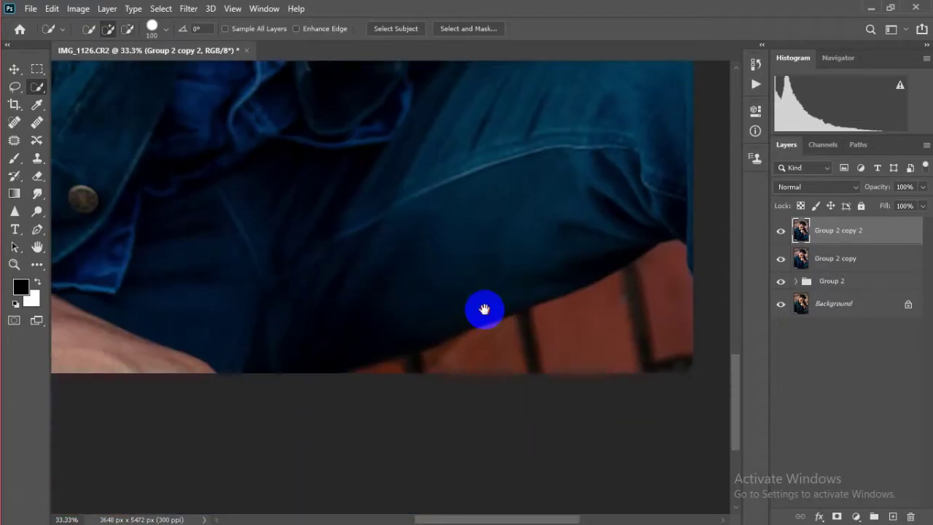
mouse_move(486, 311)
left_mouse_down()
mouse_move(396, 297)
mouse_move(346, 309)
mouse_move(377, 317)
mouse_move(337, 308)
mouse_move(360, 317)
left_mouse_up()
scroll(566, 316, "up", 3)
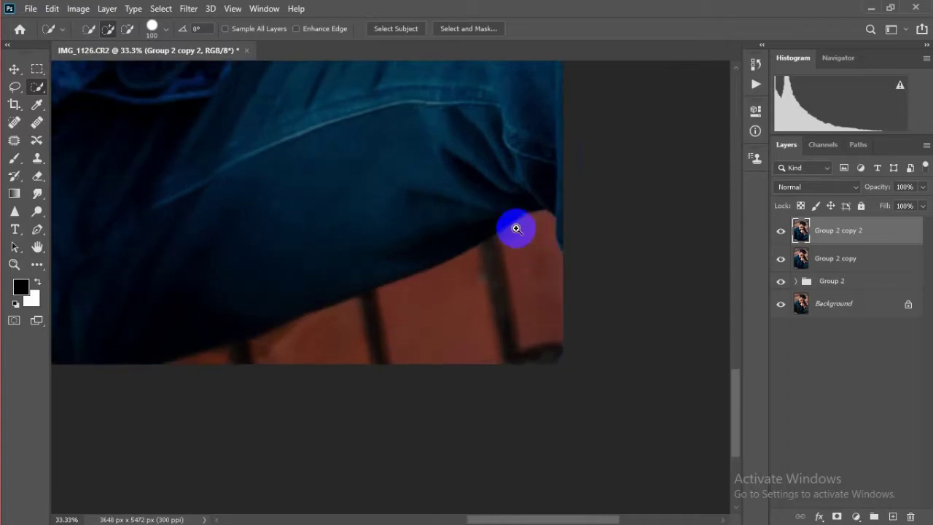
scroll(466, 304, "up", 1)
scroll(459, 276, "down", 2)
scroll(459, 276, "up", 2)
scroll(502, 262, "up", 3)
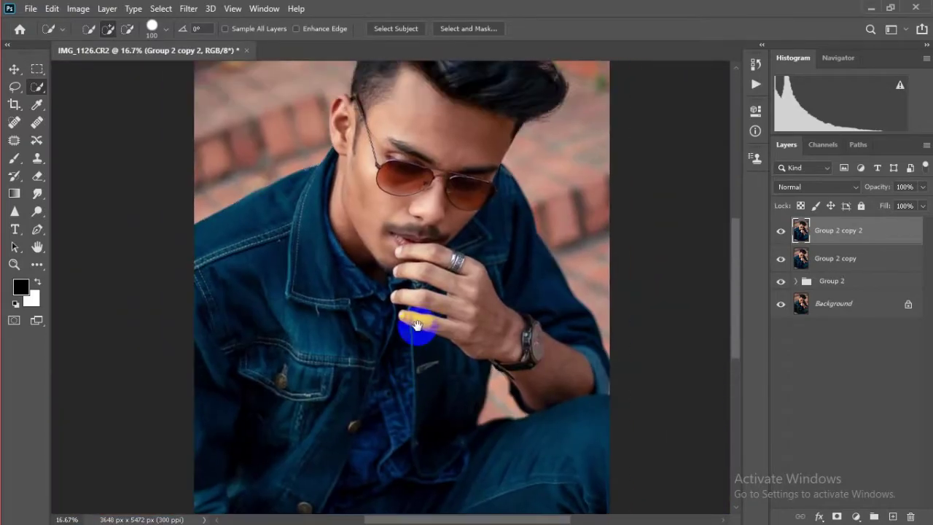
scroll(417, 313, "up", 2)
scroll(415, 333, "up", 2)
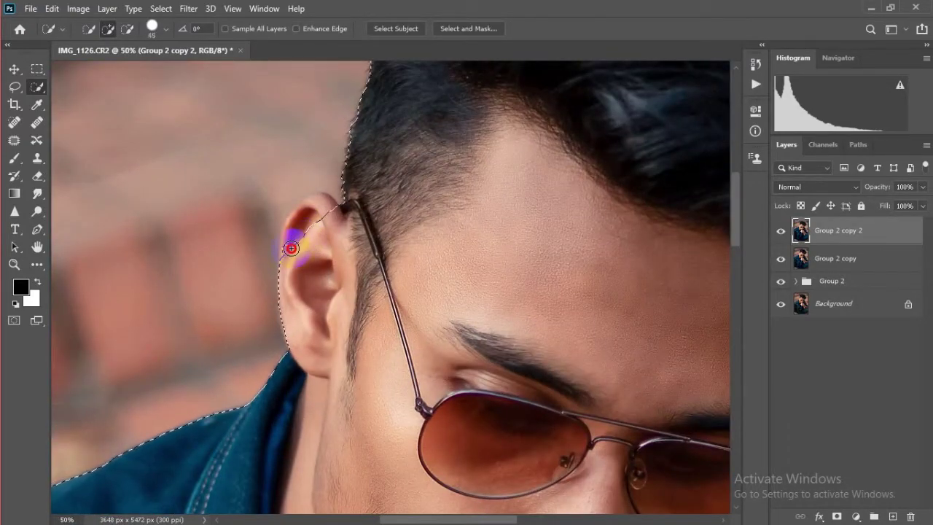
Add the ear top, follow the hair outline, and trim background above the hair with a smaller brush
left_click_drag(290, 248, 314, 212)
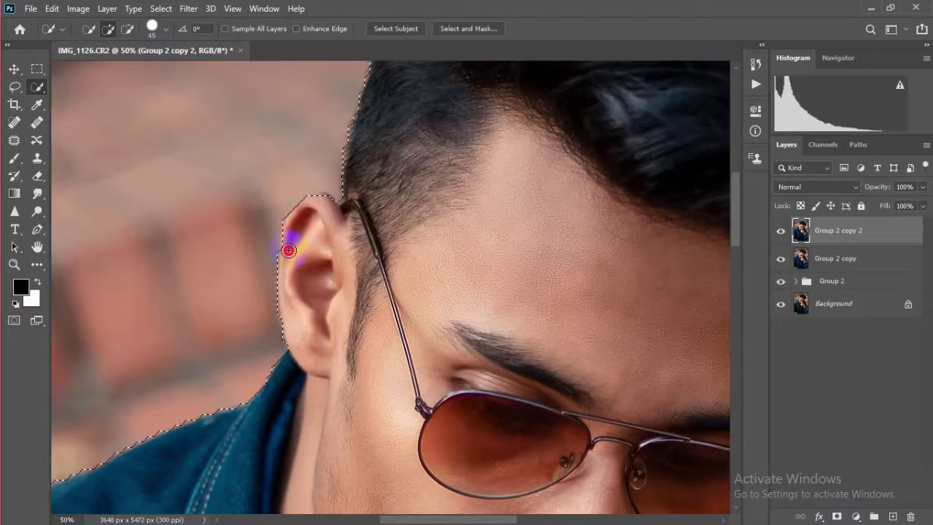
scroll(381, 260, "down", 1)
scroll(444, 287, "down", 4)
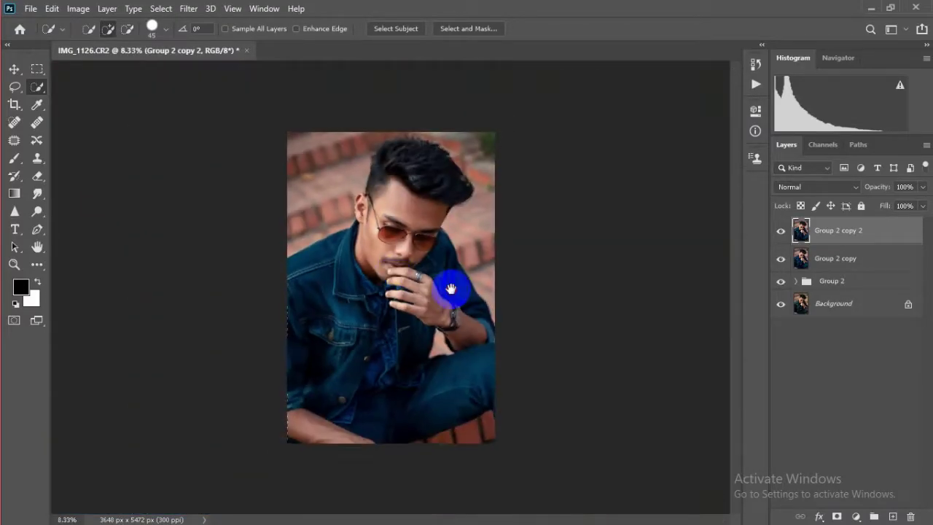
scroll(396, 158, "up", 2)
scroll(411, 319, "up", 1)
scroll(411, 318, "up", 1)
mouse_move(412, 318)
left_mouse_down()
mouse_move(357, 325)
mouse_move(402, 333)
mouse_move(316, 340)
mouse_move(366, 334)
left_mouse_up()
scroll(365, 334, "down", 3)
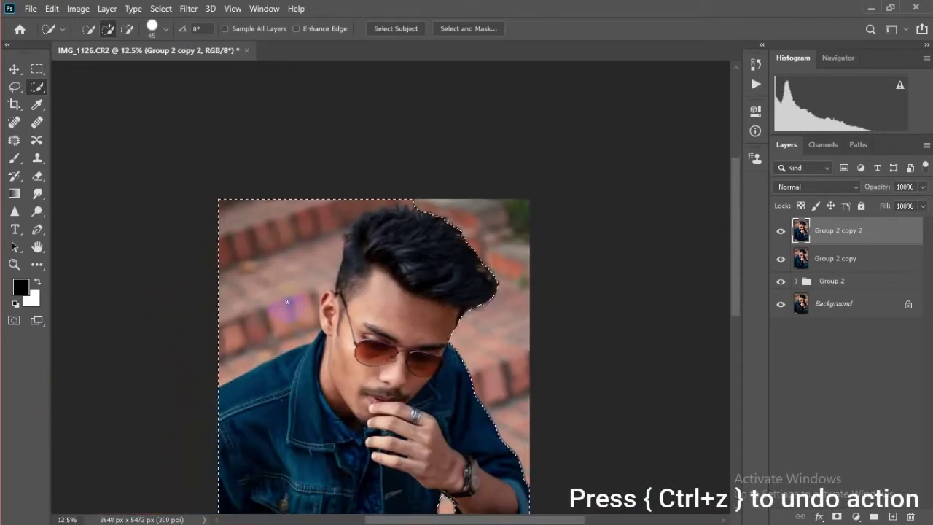
left_click(238, 237, "alt")
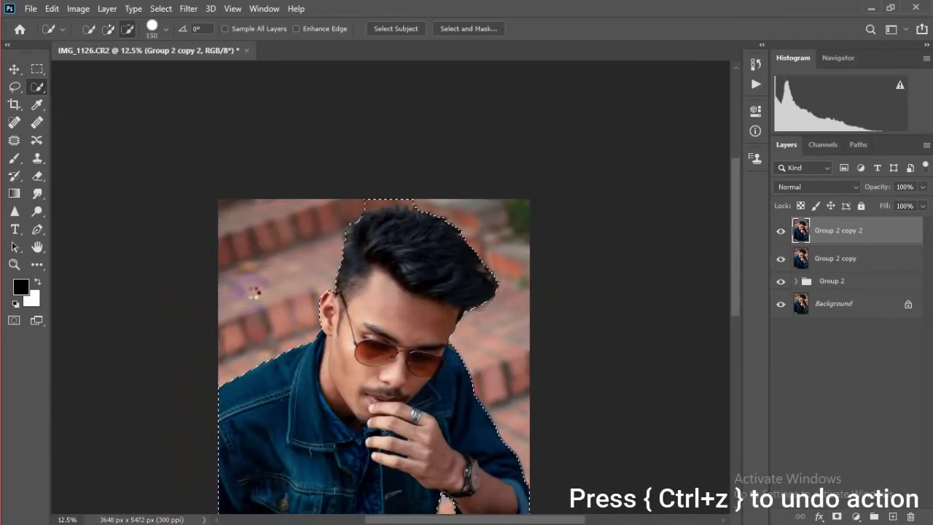
scroll(357, 217, "up", 3)
key("bracketleft")
key("bracketleft")
key("bracketleft")
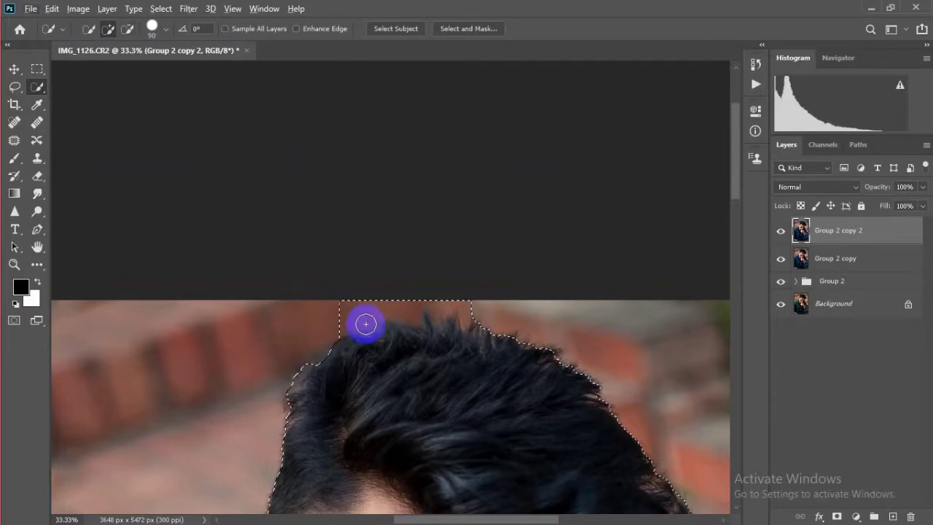
mouse_move(365, 324)
left_mouse_down()
mouse_move(358, 308)
mouse_move(474, 305)
left_mouse_up()
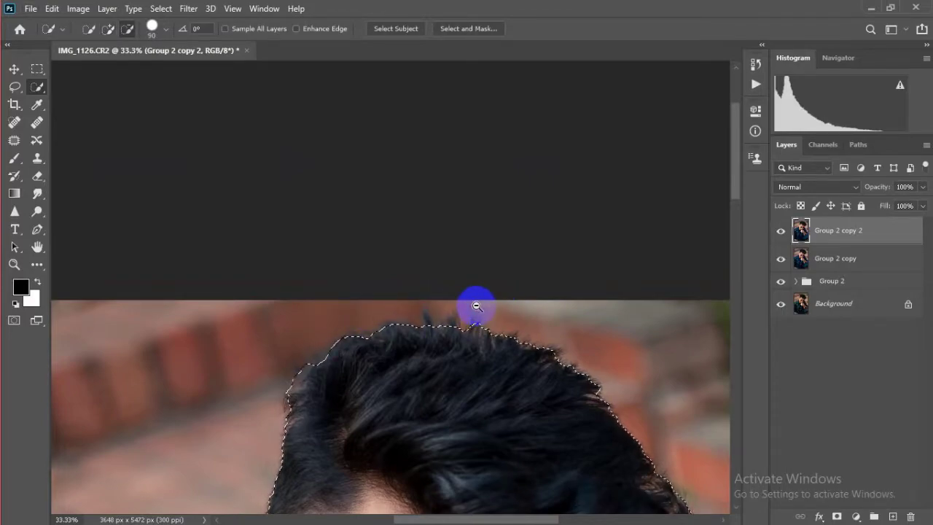
scroll(476, 306, "down", 2)
scroll(476, 306, "down", 2)
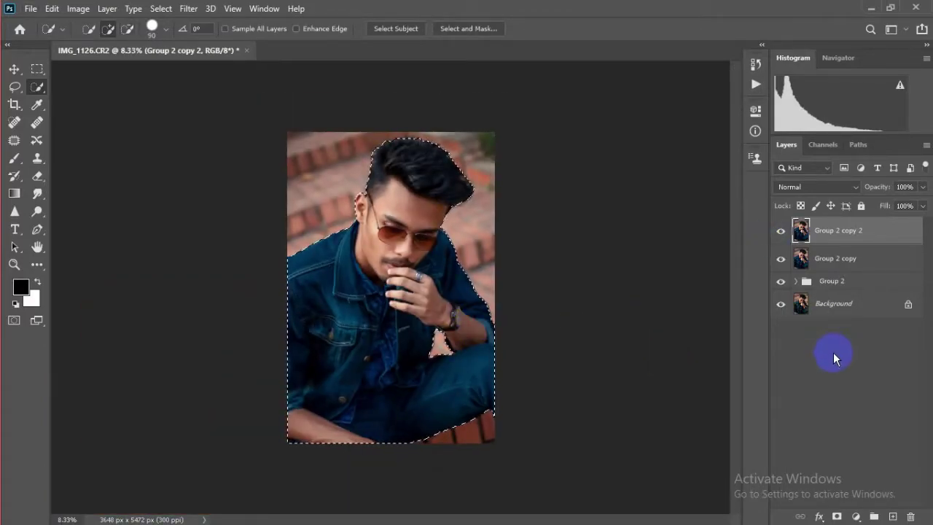
left_click(855, 516)
Undo a trial Vibrance layer, invert the selection to the background, and feather it
left_click(856, 368)
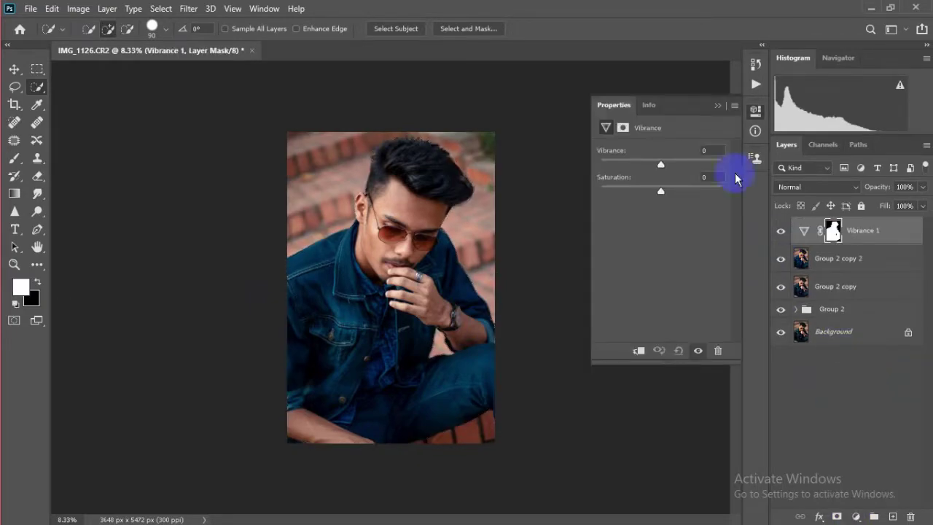
key("ctrl+z")
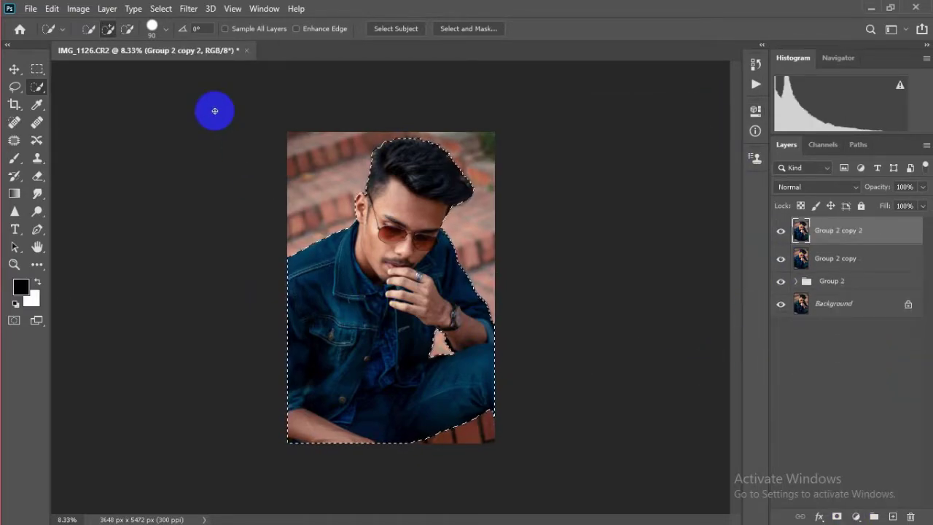
left_click(160, 8)
left_click(167, 61)
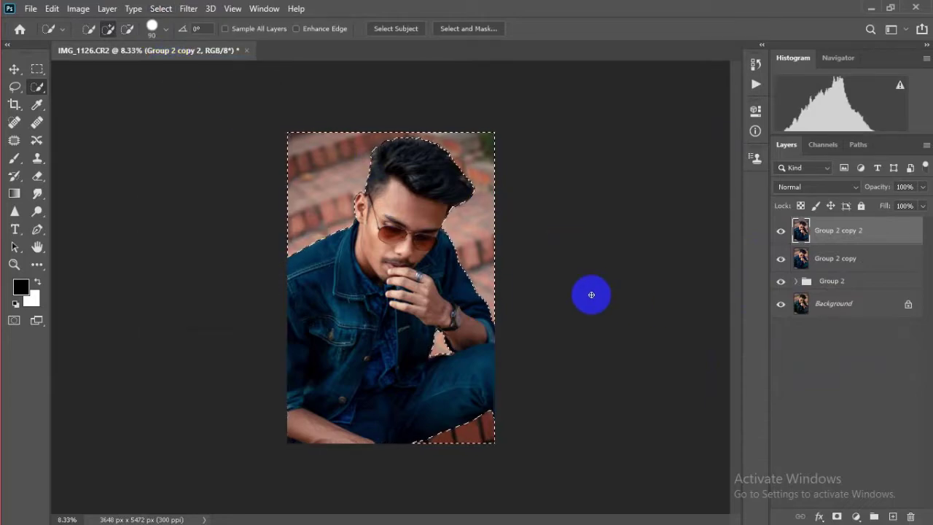
key("shift+F6")
key("Return")
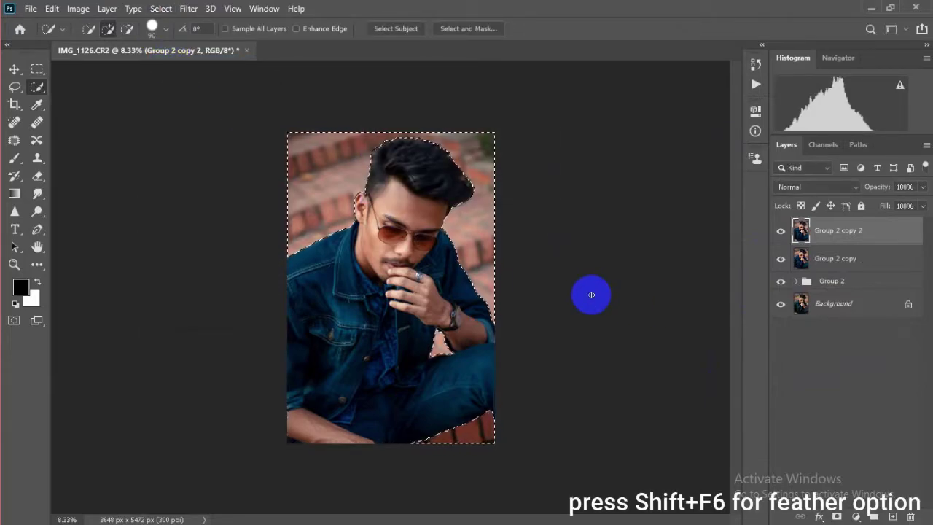
Add a Vibrance layer masked to the background with Saturation at -58
left_click(855, 516)
left_click(843, 374)
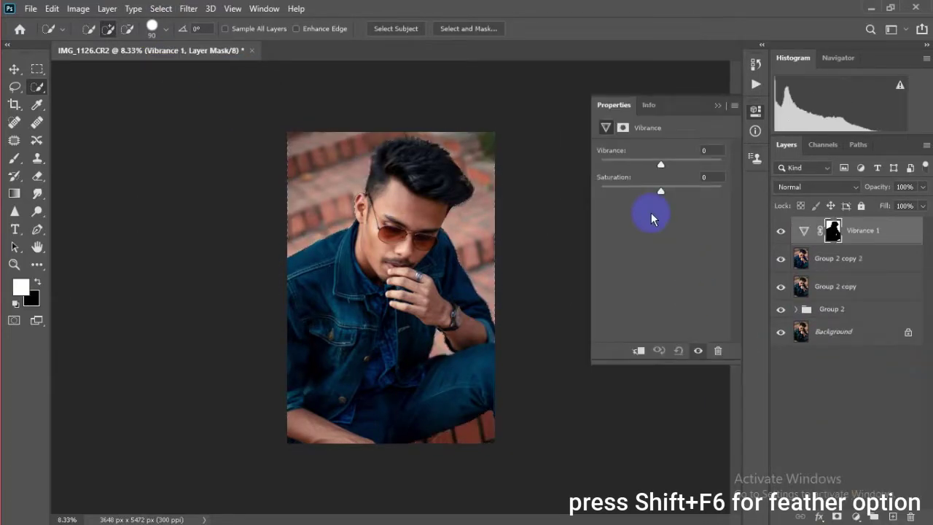
left_click_drag(597, 193, 517, 191)
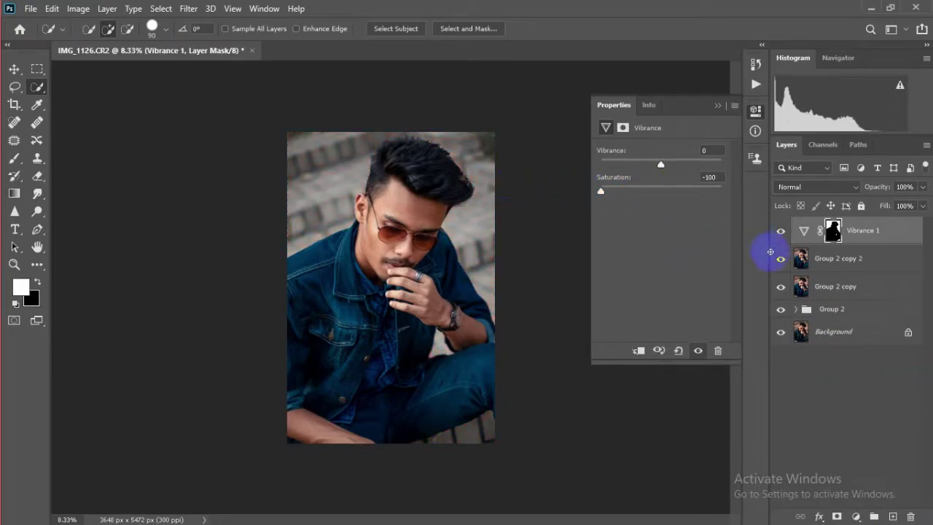
left_click(718, 105)
scroll(430, 215, "up", 2)
scroll(440, 273, "up", 1)
scroll(439, 273, "up", 1)
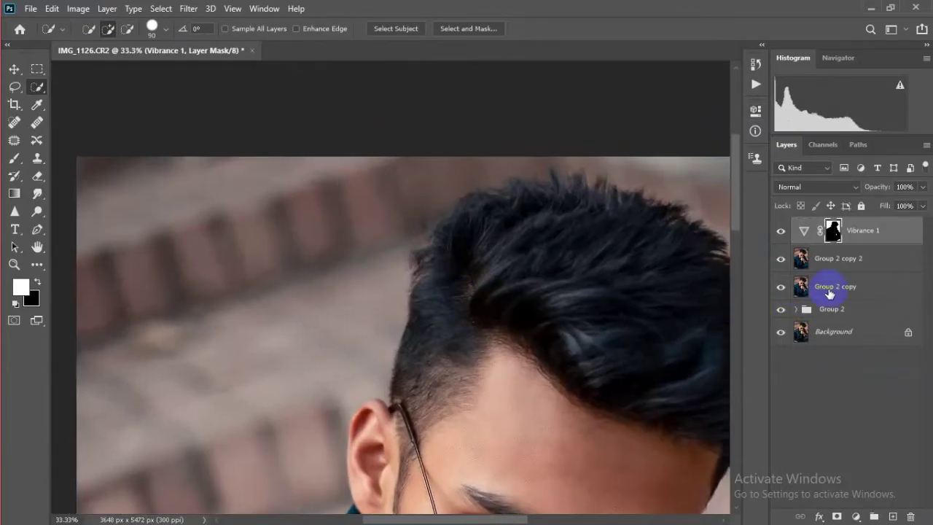
Paint the Vibrance mask along the top of the hair with a 40% opacity brush
key("b")
scroll(408, 269, "up", 2)
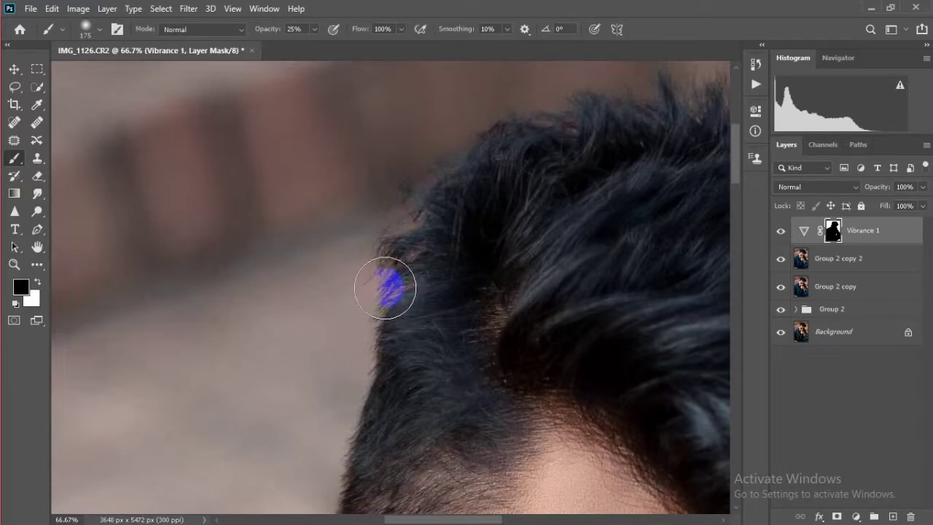
scroll(412, 284, "up", 5)
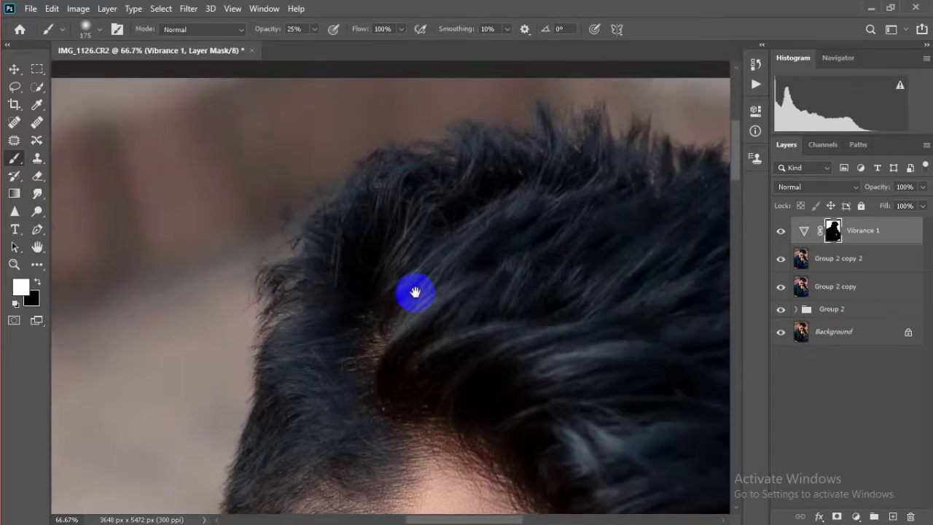
scroll(329, 227, "up", 3)
scroll(330, 227, "right", 2)
scroll(391, 243, "up", 1)
scroll(391, 243, "right", 1)
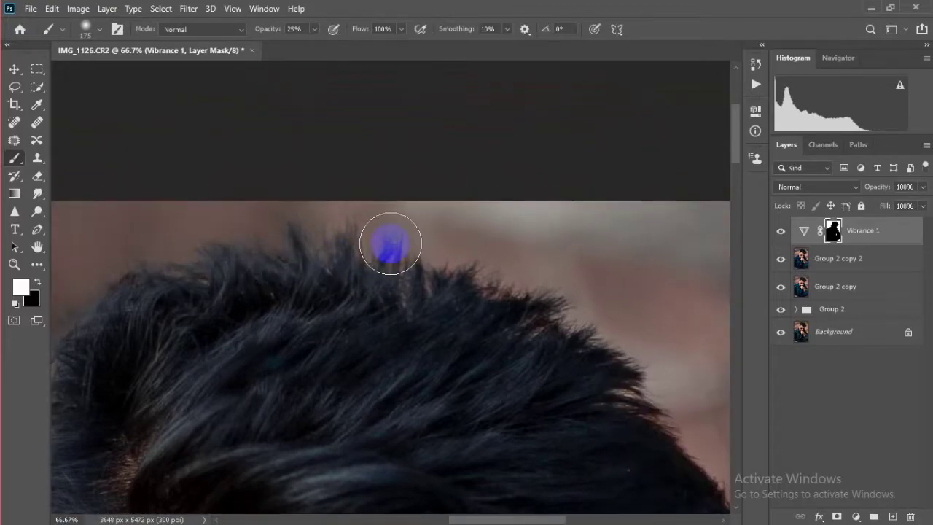
type("40")
left_click_drag(433, 108, 573, 299)
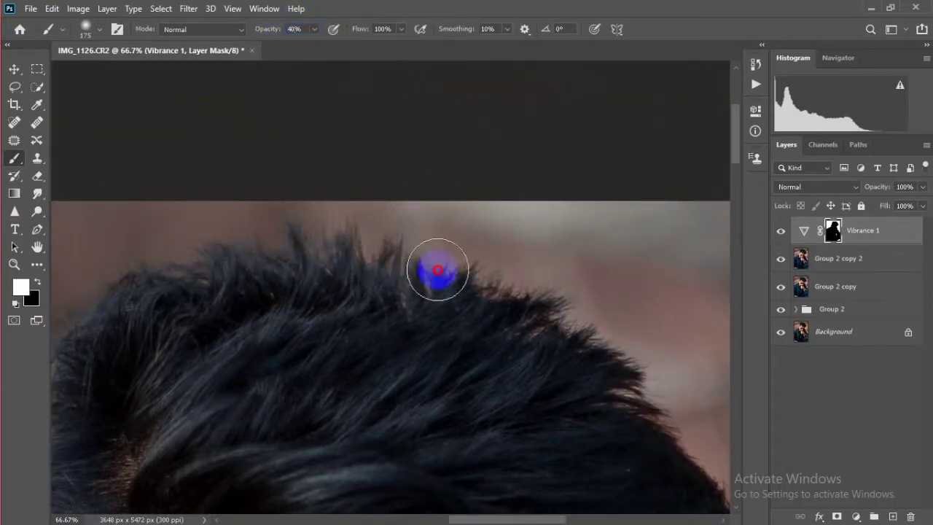
Work along the side of the hair and the neck and glasses area to check the mask edges
scroll(573, 300, "down", 3)
scroll(625, 371, "down", 3)
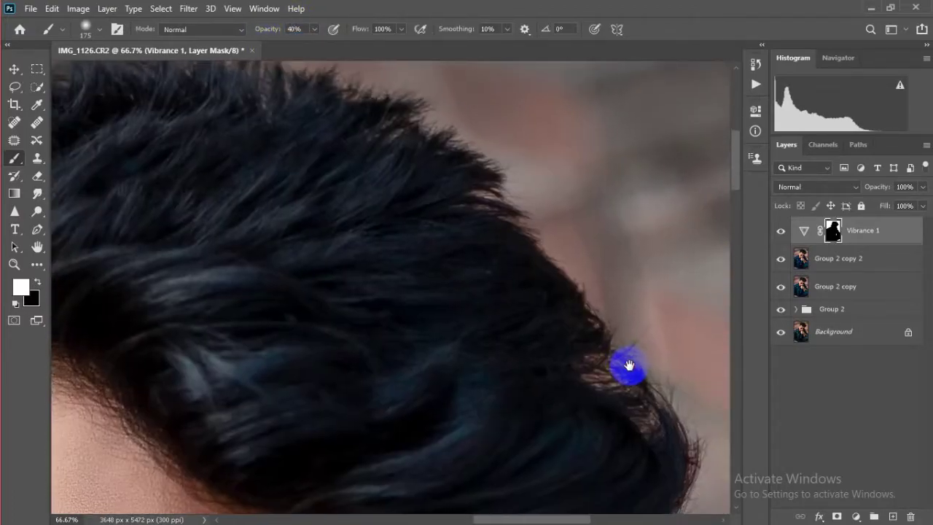
scroll(606, 353, "down", 3)
left_click_drag(607, 353, 483, 310)
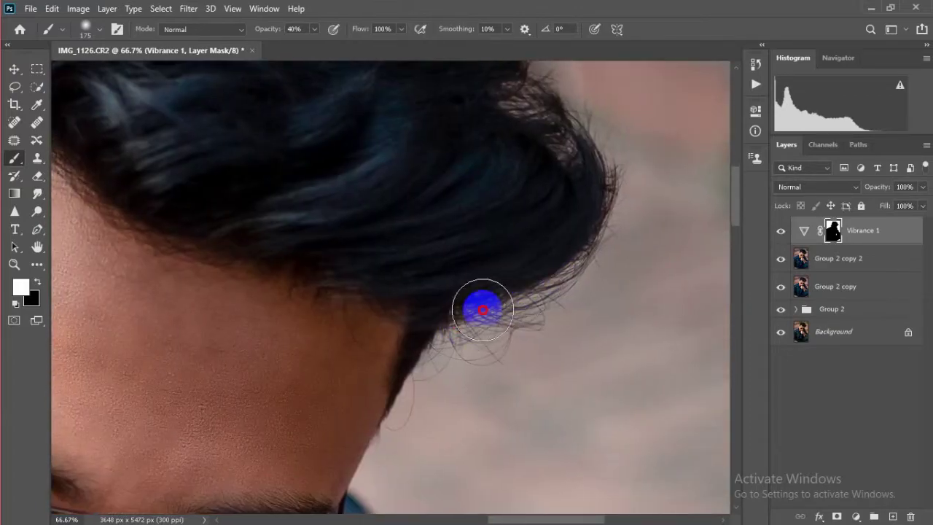
scroll(470, 336, "down", 5)
scroll(469, 261, "down", 5)
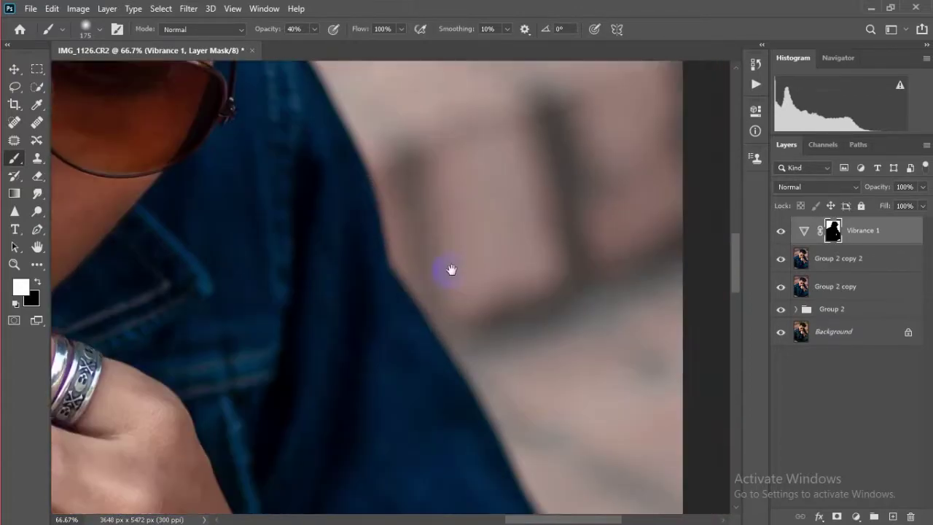
scroll(447, 271, "down", 5)
scroll(516, 256, "down", 3)
scroll(482, 254, "down", 3)
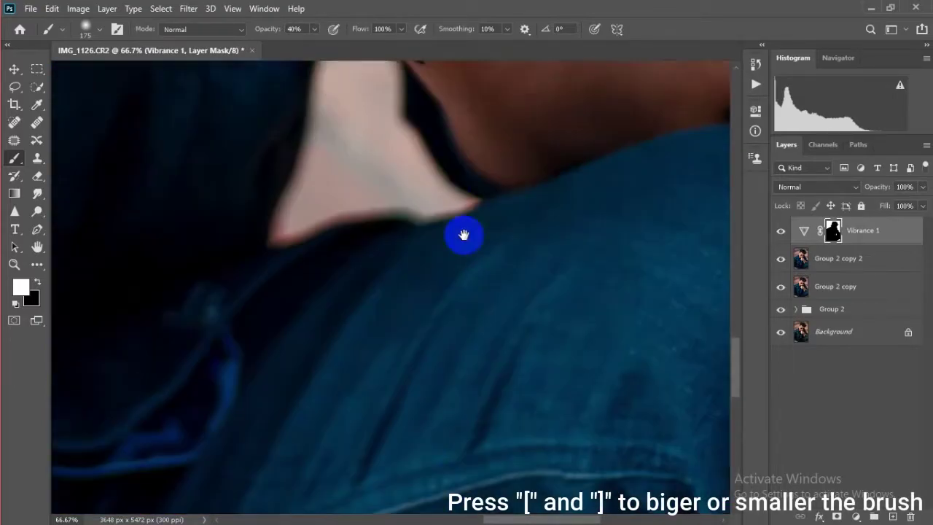
left_click_drag(463, 234, 519, 344)
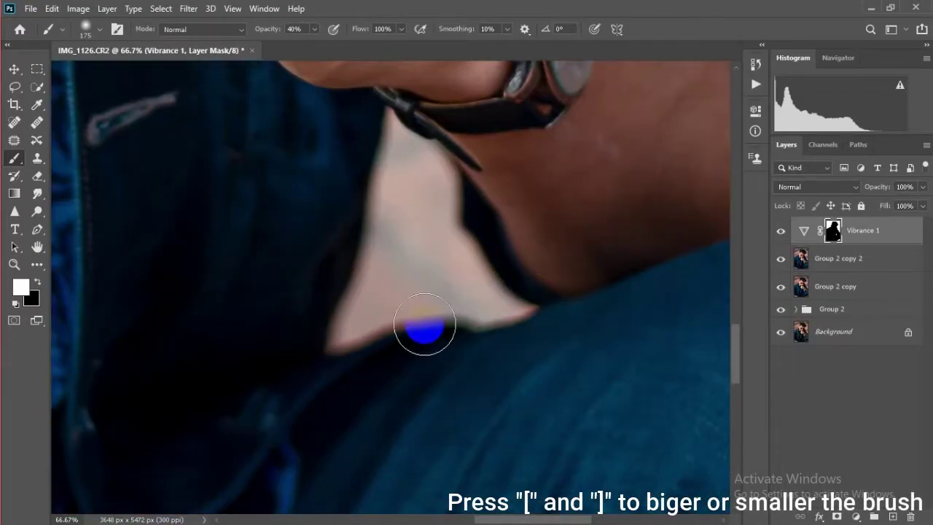
scroll(279, 270, "down", 5)
scroll(491, 250, "left", 5)
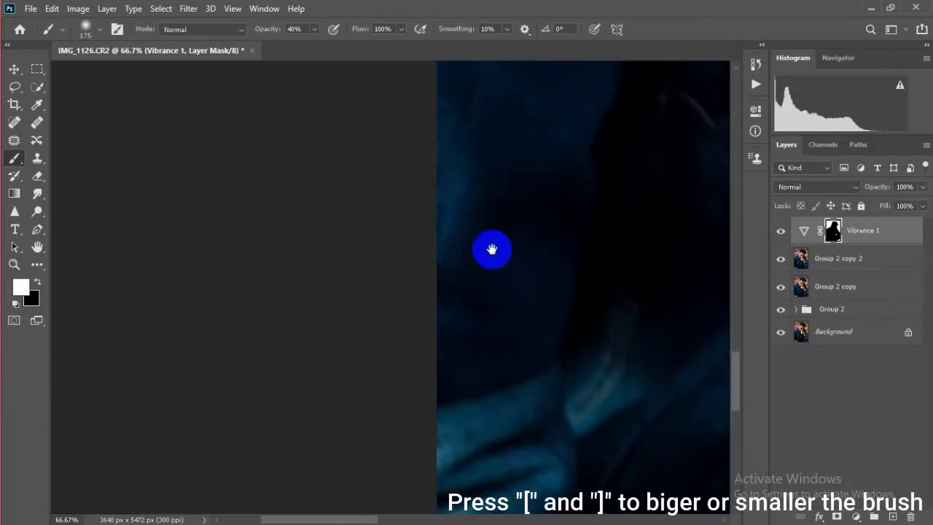
scroll(454, 323, "right", 3)
scroll(390, 255, "up", 3)
scroll(390, 254, "down", 6)
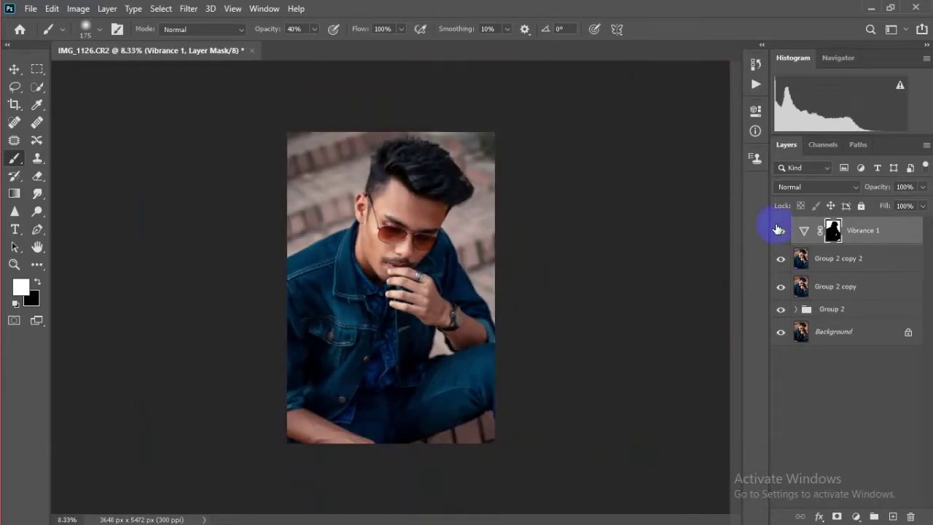
Start an adjustment layer and browse the 3D LUT list without choosing one
left_click(855, 516)
left_click(672, 177)
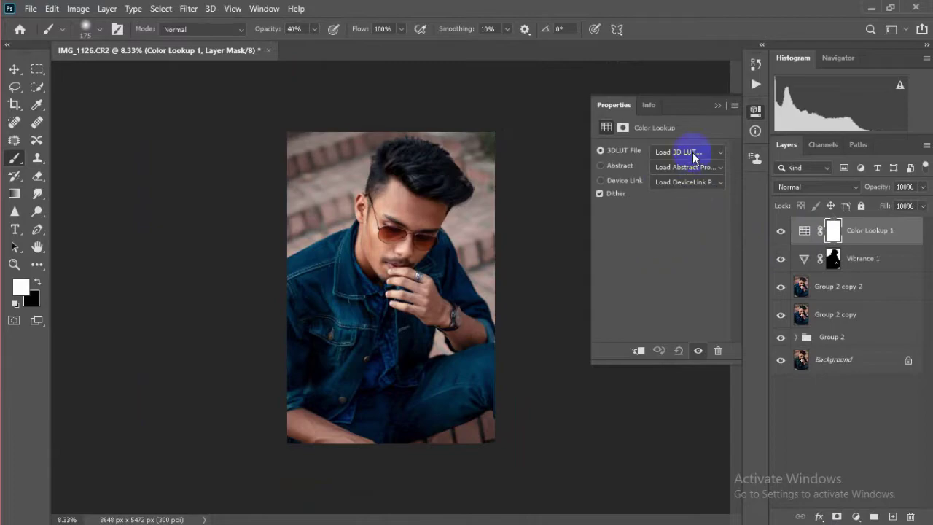
left_click(692, 153)
left_click(629, 243)
left_click(717, 102)
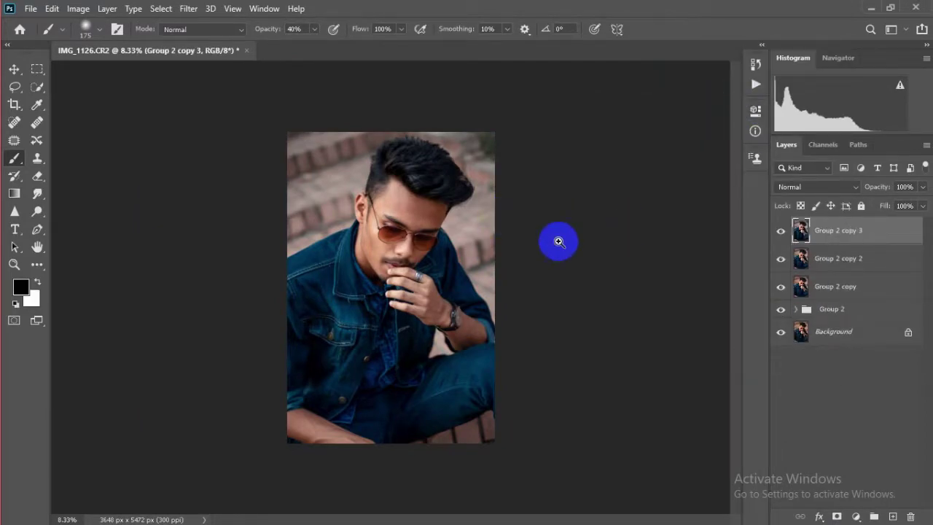
scroll(427, 200, "up", 3)
scroll(416, 211, "down", 2)
scroll(424, 235, "up", 2)
scroll(426, 235, "down", 1)
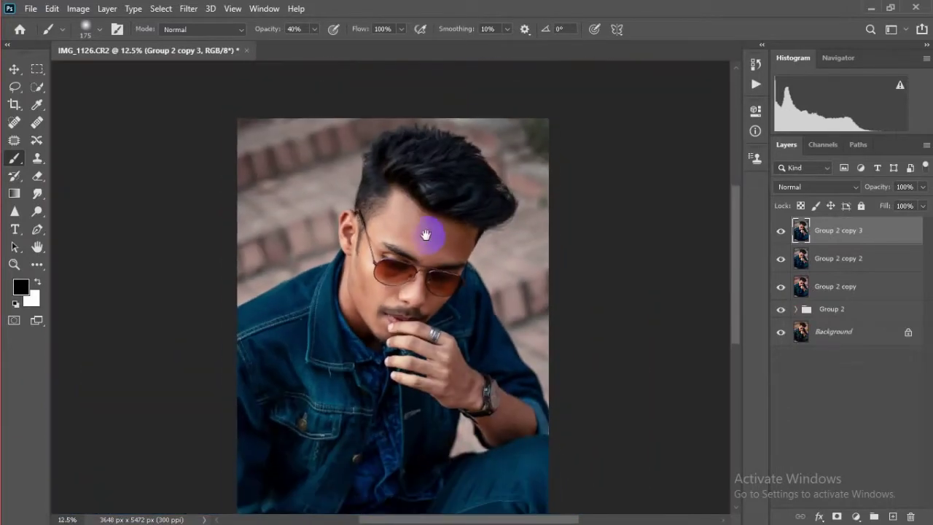
scroll(425, 235, "down", 1)
Add a Color Lookup layer that applies the HorrorBlue.3DL LUT
left_click(856, 513)
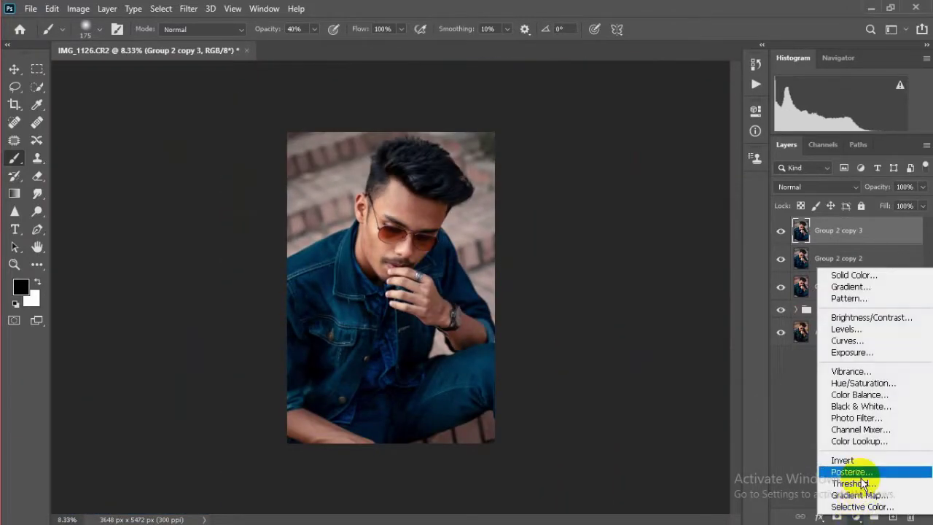
left_click(858, 440)
left_click(681, 151)
left_click(688, 267)
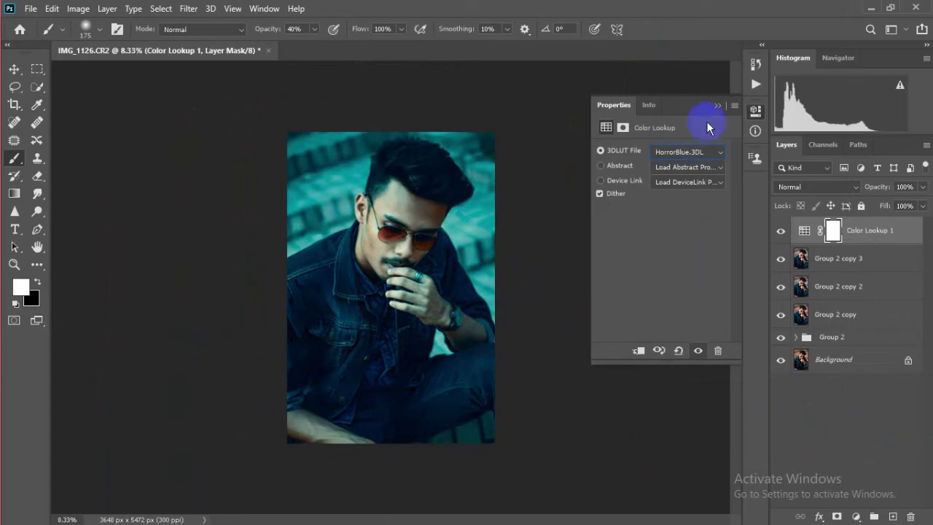
left_click(756, 111)
scroll(416, 214, "up", 2)
Set Color Lookup 1 opacity to 25% and the soft mask brush to 25% opacity
type("26")
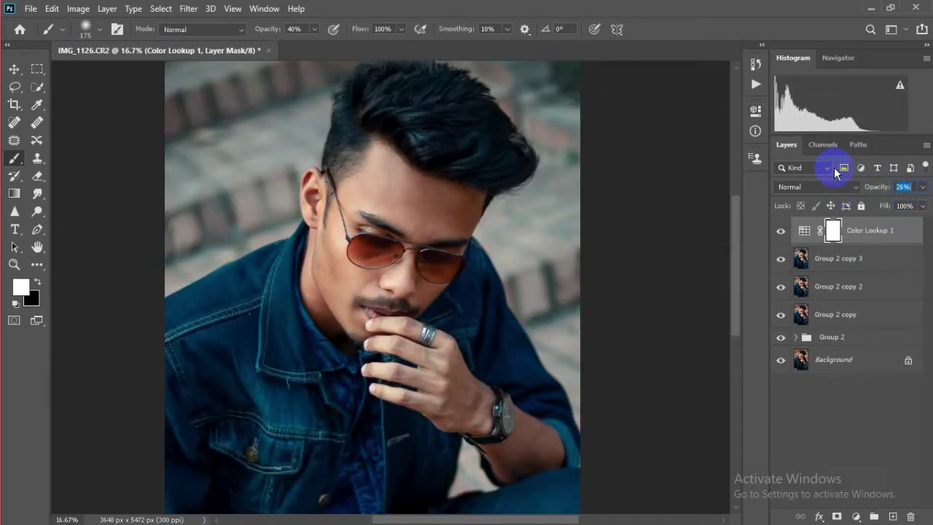
type("25")
key("Return")
scroll(474, 160, "down", 1)
scroll(416, 240, "down", 1)
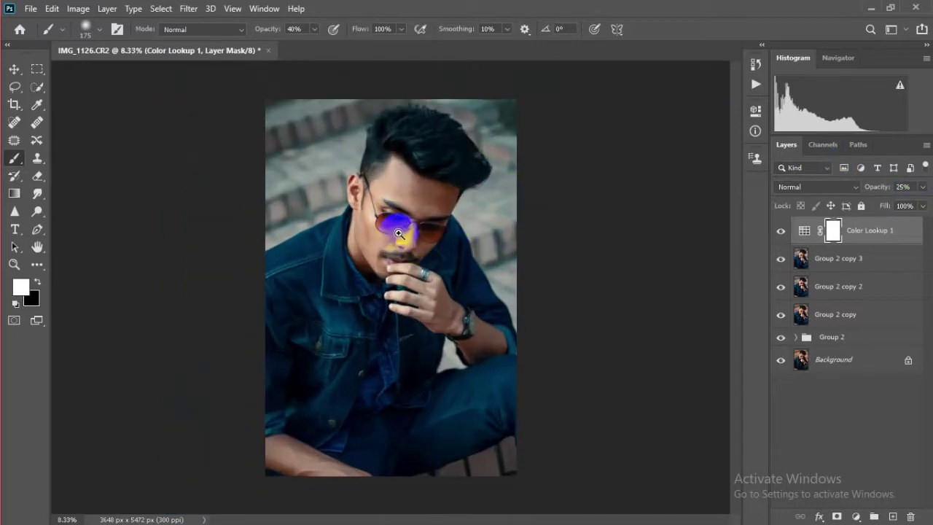
left_click(777, 228)
left_click(97, 261)
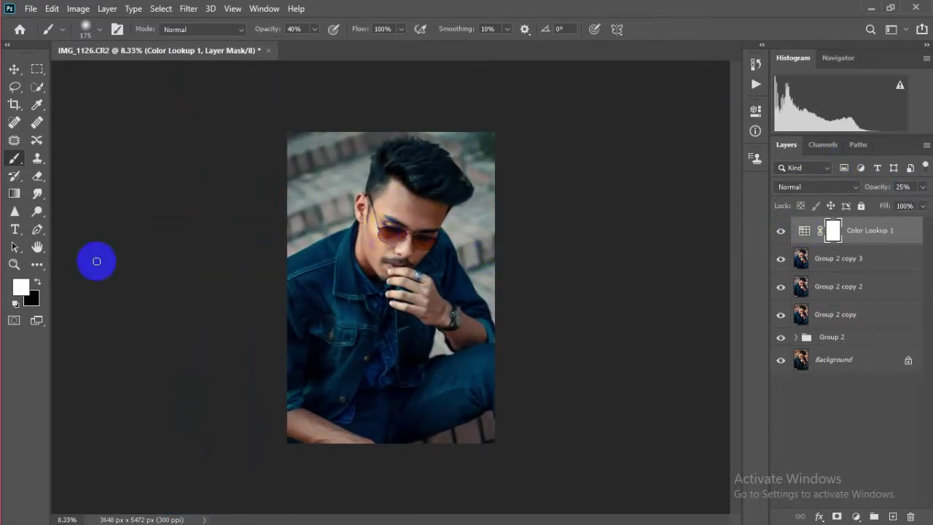
type("20")
key("Return")
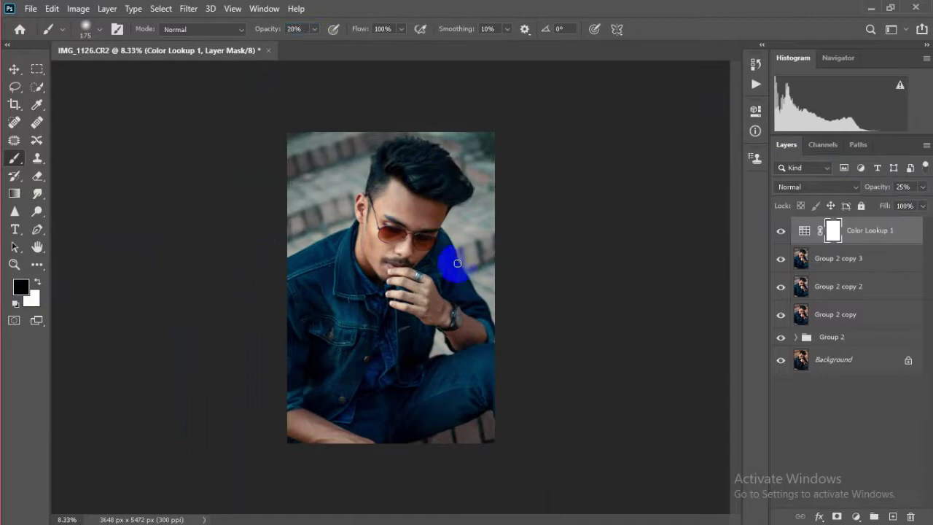
scroll(419, 240, "up", 1)
scroll(417, 208, "up", 1)
type("25")
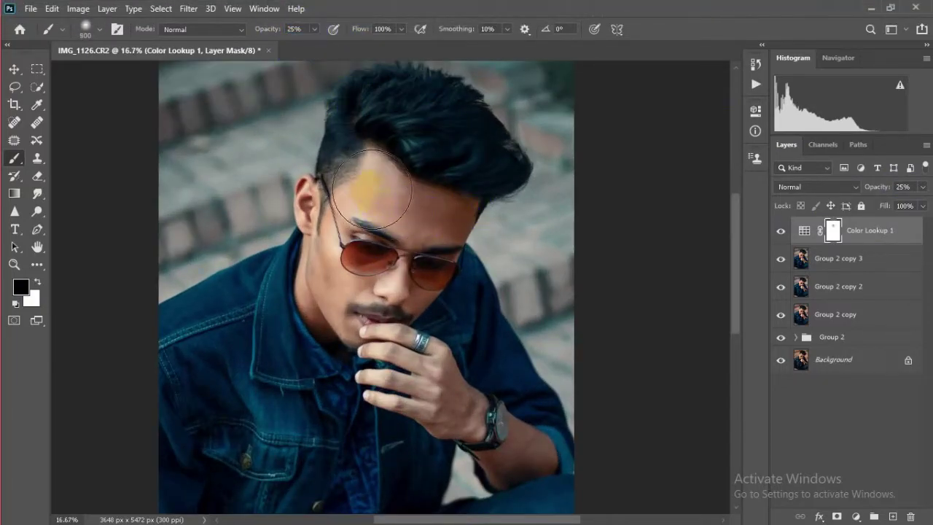
Paint the lookup mask around the hand, wristwatch and hair edge with a smaller brush
left_click_drag(403, 423, 383, 289)
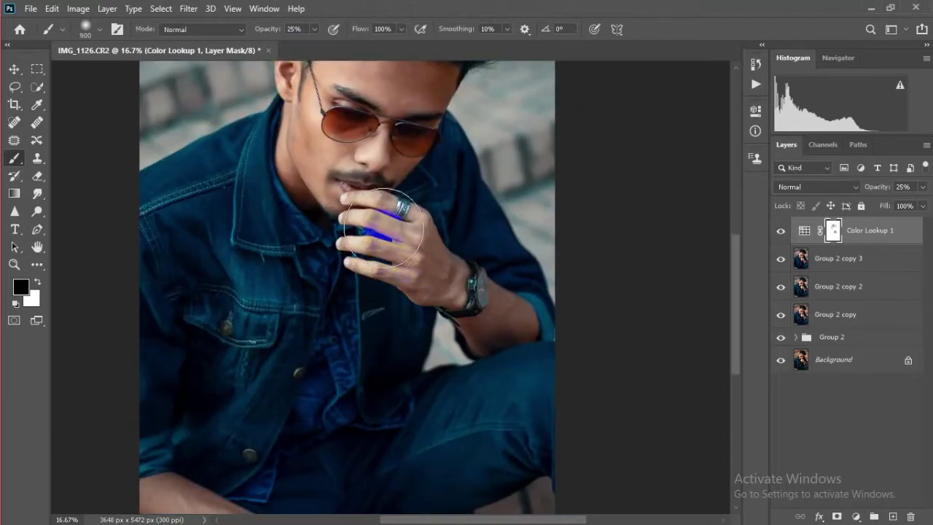
left_click_drag(348, 340, 313, 285)
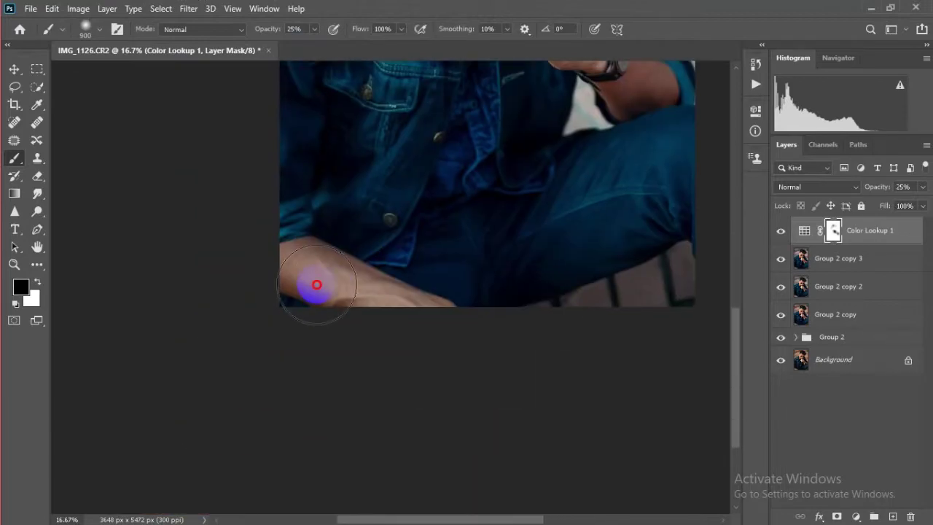
left_click_drag(452, 267, 440, 270)
left_click(440, 270, "ctrl")
key("x")
key("bracketleft")
key("bracketleft")
key("bracketleft")
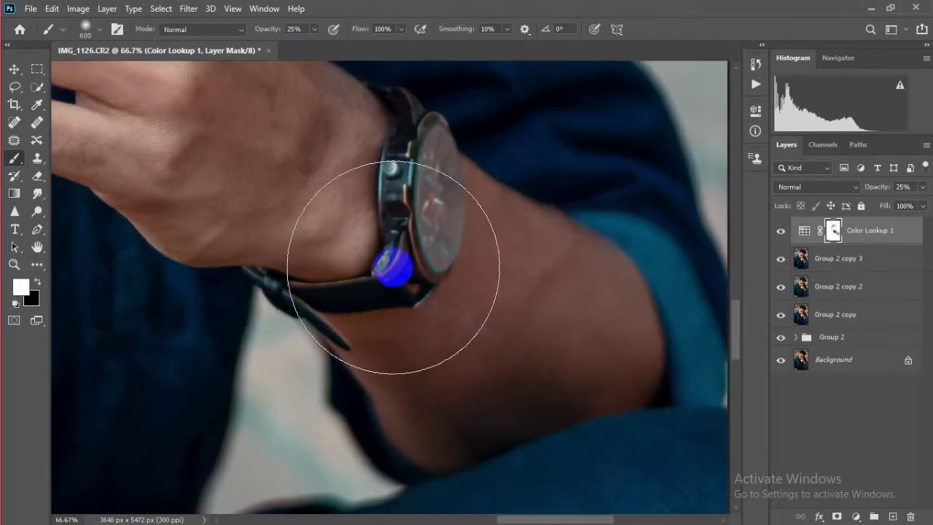
key("bracketleft")
key("bracketleft")
key("bracketleft")
key("bracketleft")
key("bracketleft")
key("bracketleft")
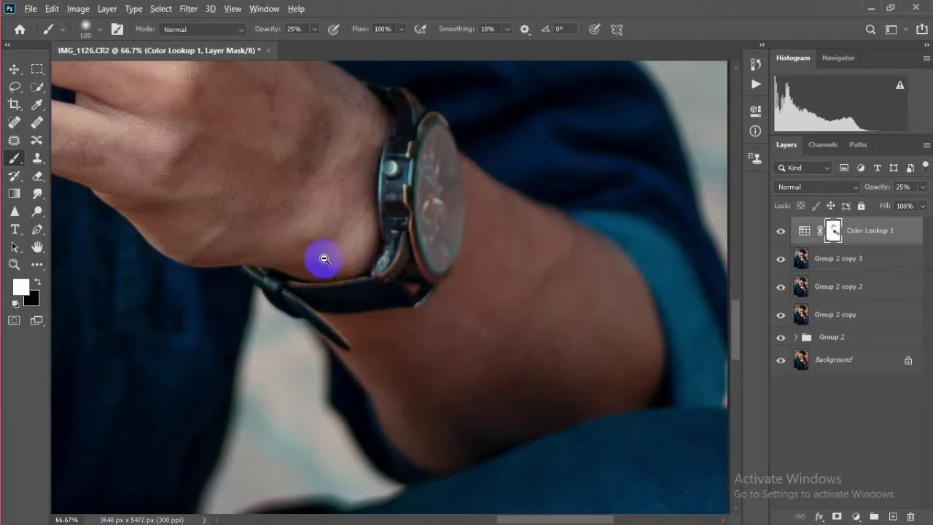
left_click(325, 250, "ctrl+alt")
left_click(431, 146, "ctrl")
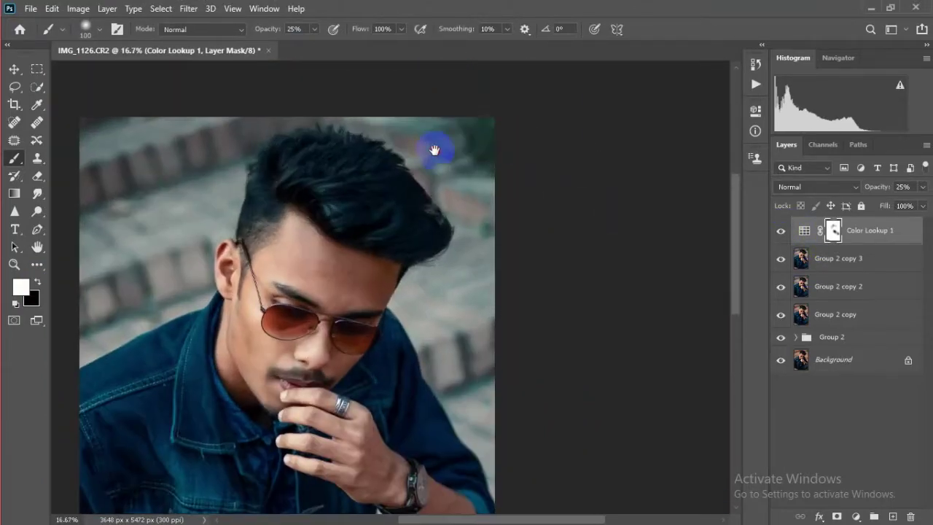
left_click(487, 210, "ctrl")
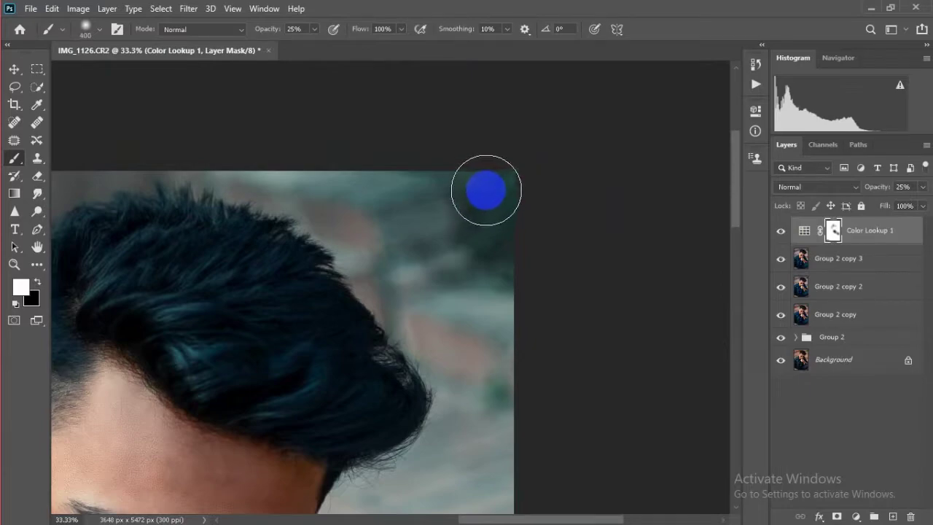
left_click(45, 282)
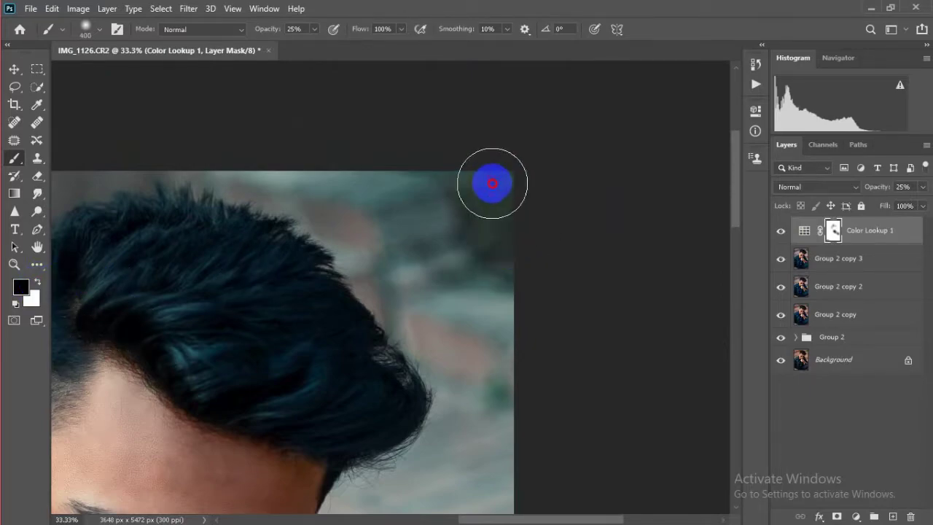
left_click(443, 218, "ctrl+alt")
left_click(443, 218, "ctrl+alt")
Add a second Color Lookup using the Fuji F125 Kodak 2393 LUT at 63% opacity
left_click(856, 516)
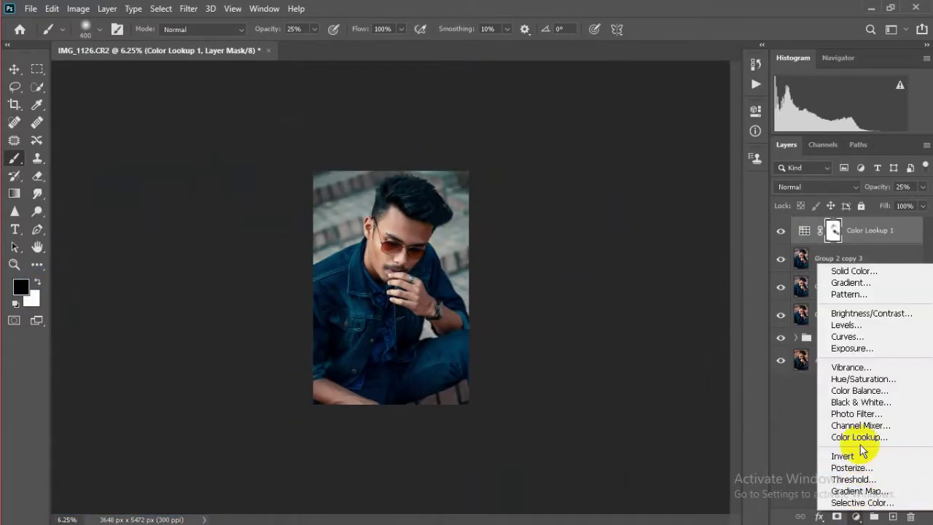
left_click(853, 435)
left_click(681, 150)
left_click(688, 215)
left_click(721, 115)
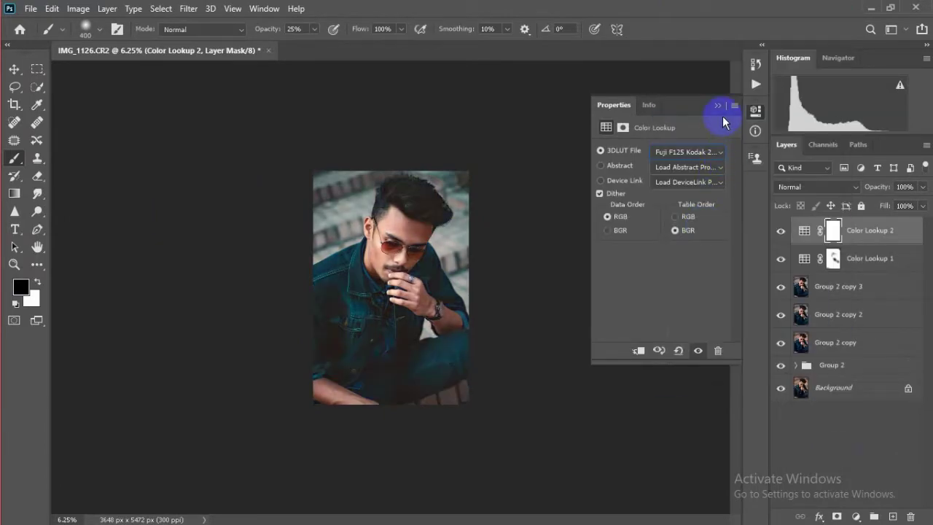
left_click(905, 187)
type("63")
key("Return")
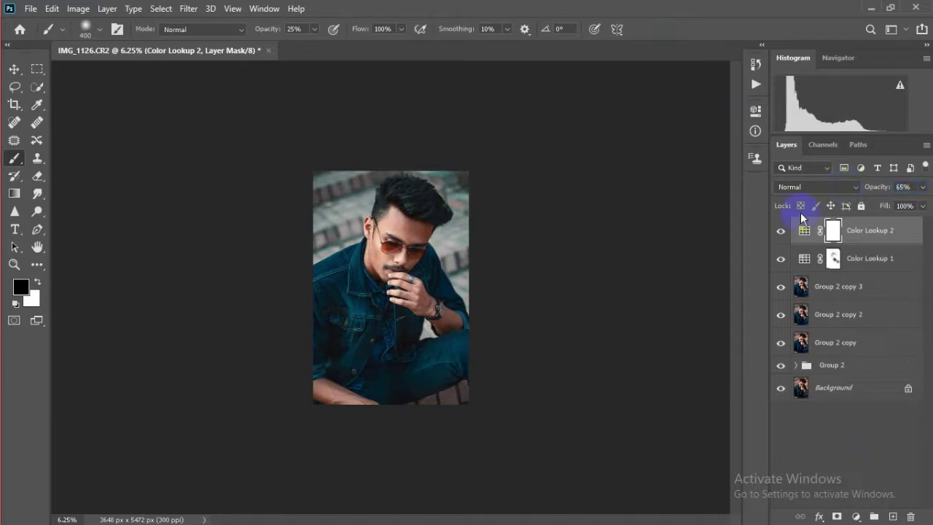
Set Color Lookup 1 opacity to 35% and Color Lookup 2 to 60%, checking the face
key("ctrl+plus")
key("ctrl+plus")
left_click(870, 258)
type("35")
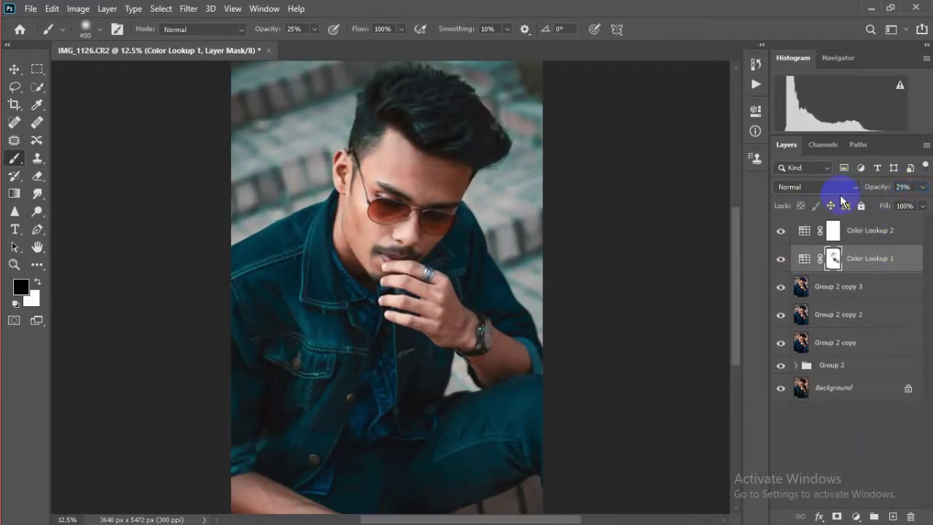
scroll(396, 197, "down", 3)
left_click(867, 230)
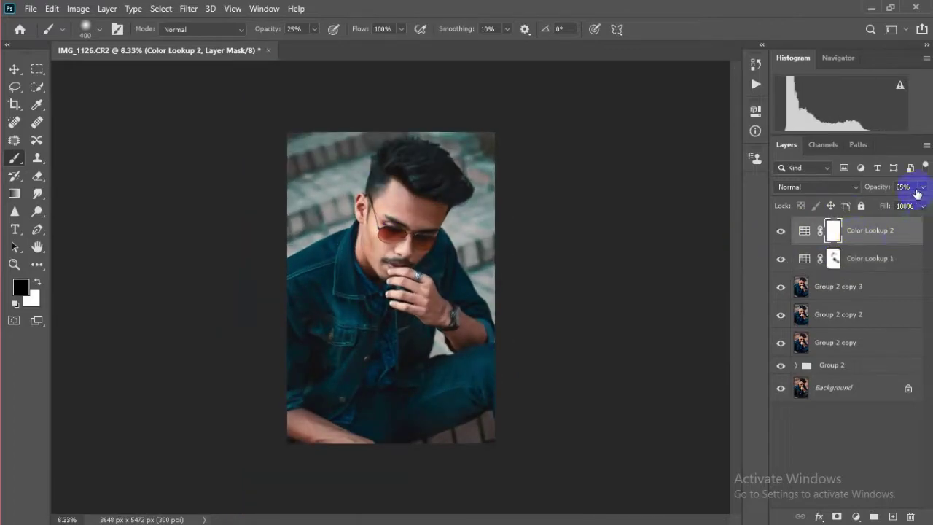
type("60")
left_click_drag(396, 248, 413, 291)
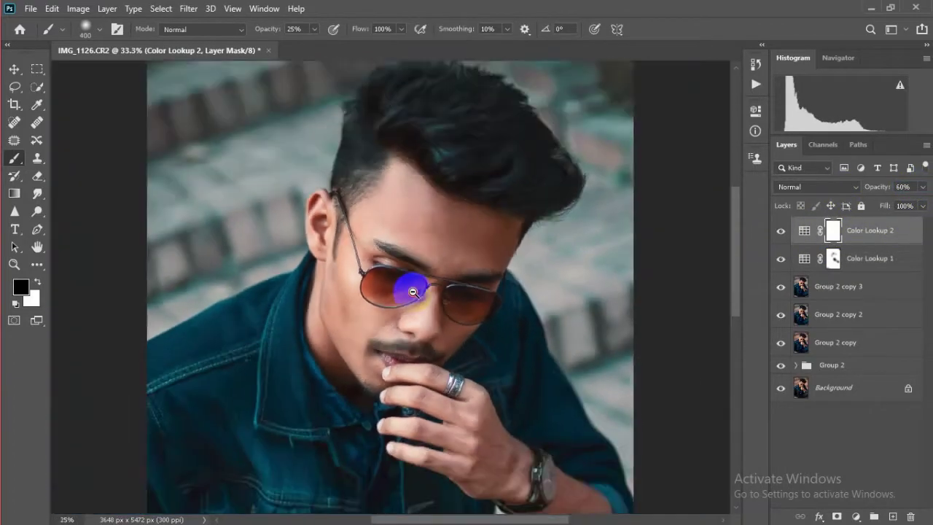
left_click(412, 291, "alt")
left_click(856, 516)
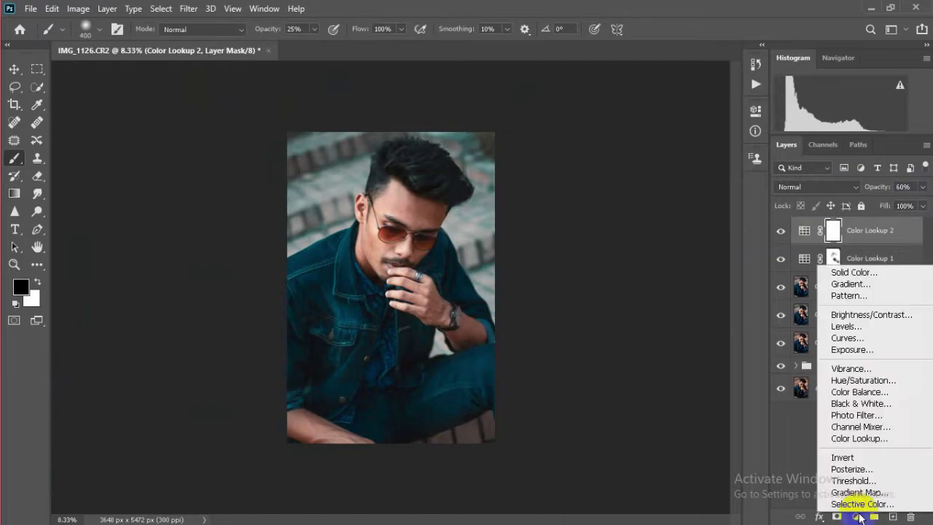
Add a darkening Curves 1 layer and move it below the lookup layers
left_click(838, 337)
left_click_drag(651, 252, 651, 258)
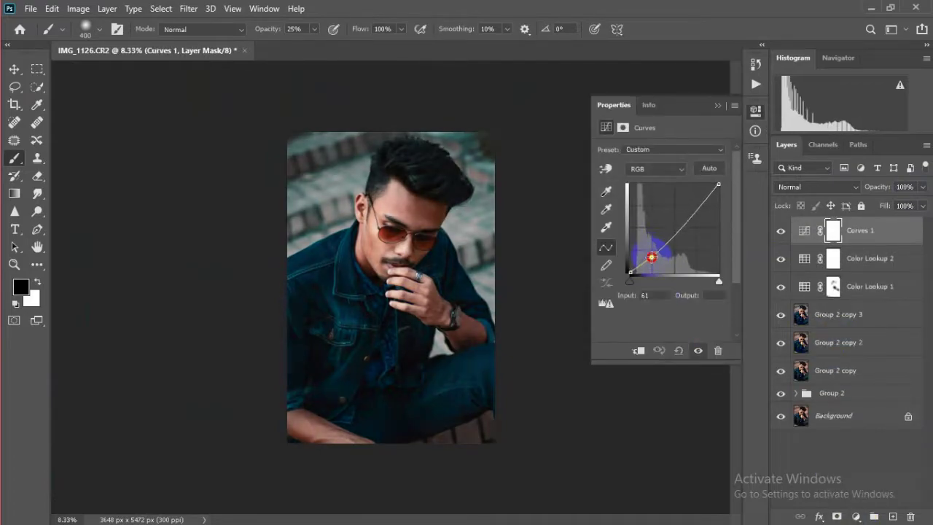
left_click(717, 105)
left_click_drag(863, 230, 874, 288)
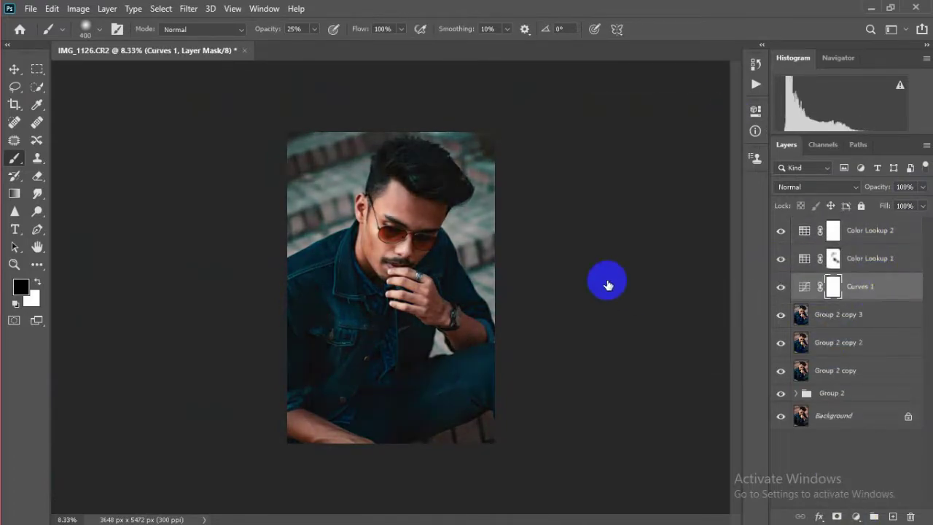
Mask the Curves 1 darkening off the face, hand, wrist and ringed finger
scroll(433, 228, "up", 2)
scroll(375, 198, "down", 1)
scroll(394, 211, "up", 1)
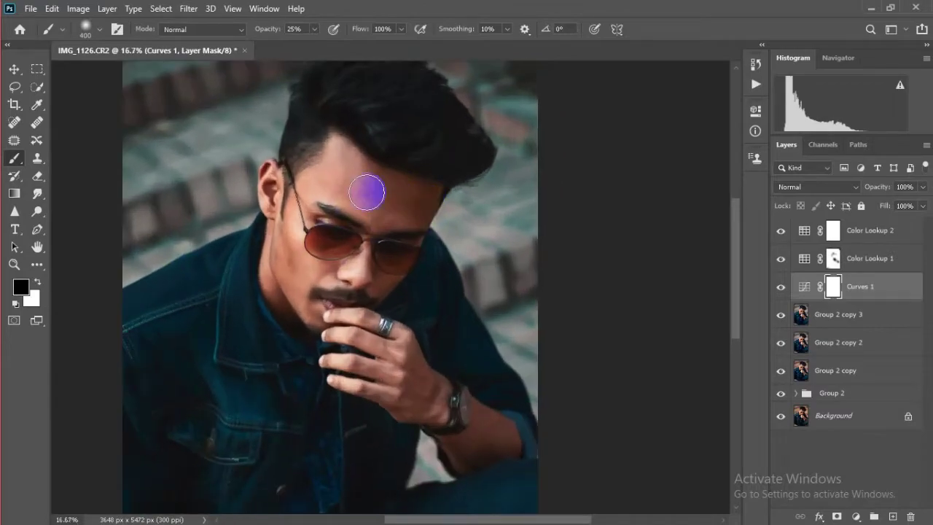
key("bracketright")
key("bracketright")
mouse_move(349, 274)
left_mouse_down()
mouse_move(335, 280)
mouse_move(391, 239)
mouse_move(365, 192)
left_mouse_up()
scroll(315, 264, "up", 1)
left_click_drag(315, 264, 479, 354)
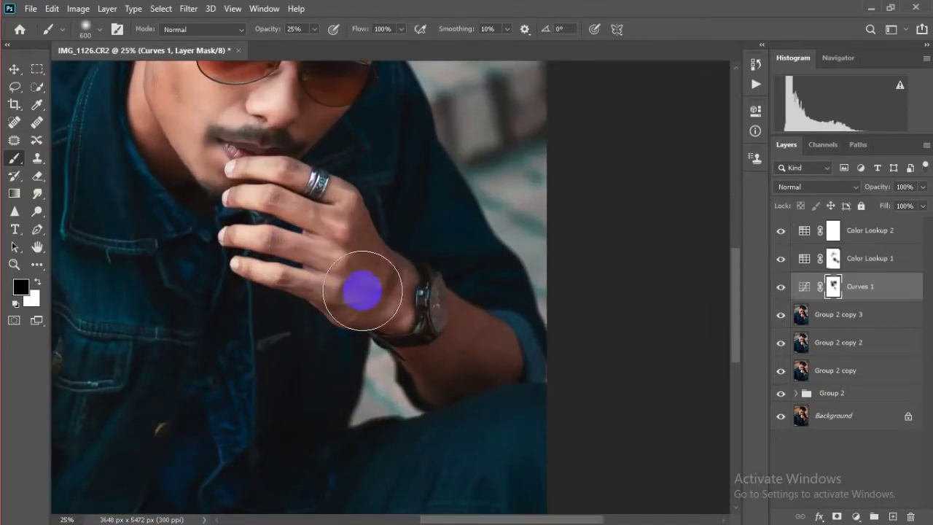
left_click(335, 278)
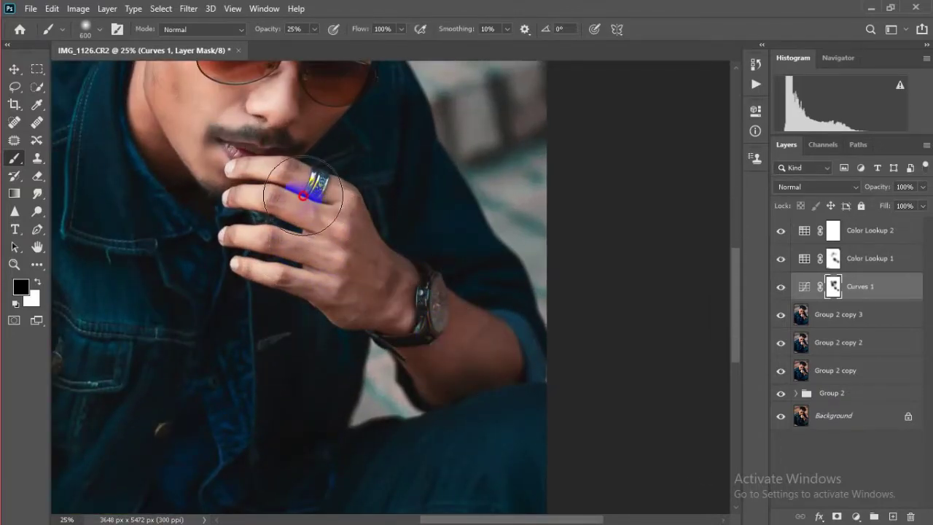
Inspect the hair area, compare with Curves 1 hidden, and set its opacity to 80%
scroll(270, 197, "up", 3)
scroll(320, 134, "up", 2)
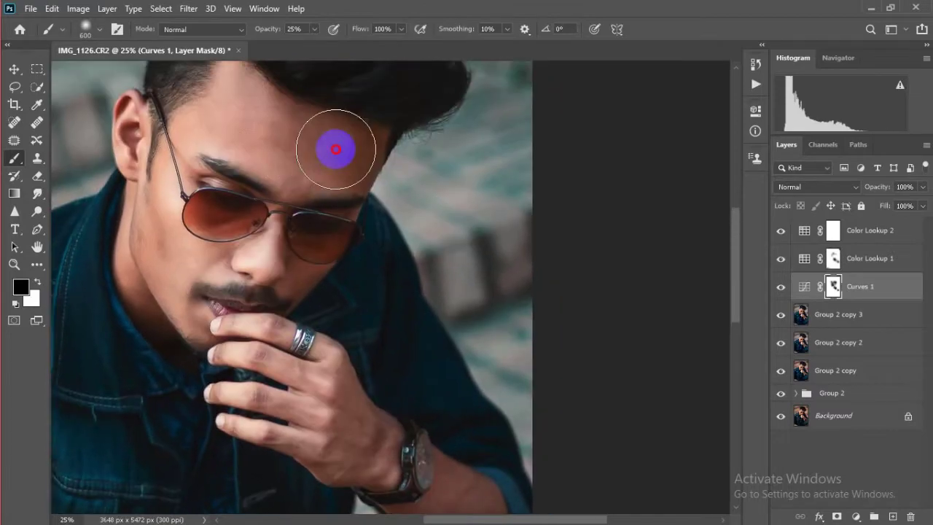
left_click_drag(221, 115, 341, 89)
scroll(270, 120, "up", 2)
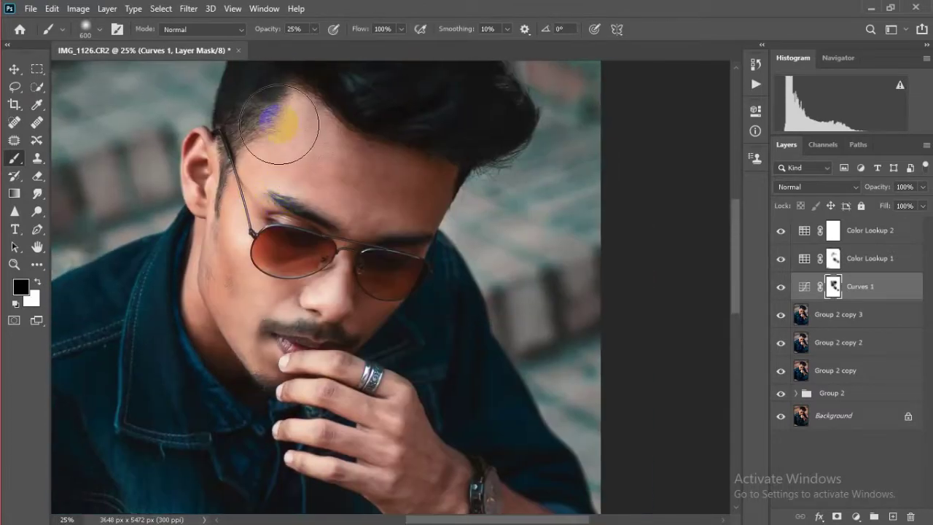
scroll(288, 156, "up", 2)
scroll(422, 281, "down", 10)
scroll(328, 281, "down", 5)
scroll(274, 265, "left", 4)
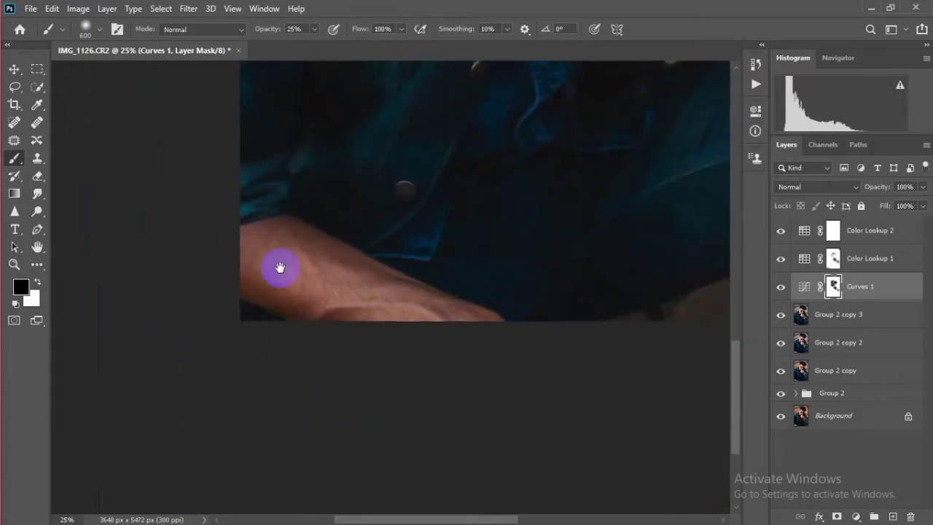
scroll(279, 272, "up", 5)
scroll(452, 260, "right", 3)
scroll(451, 260, "up", 5)
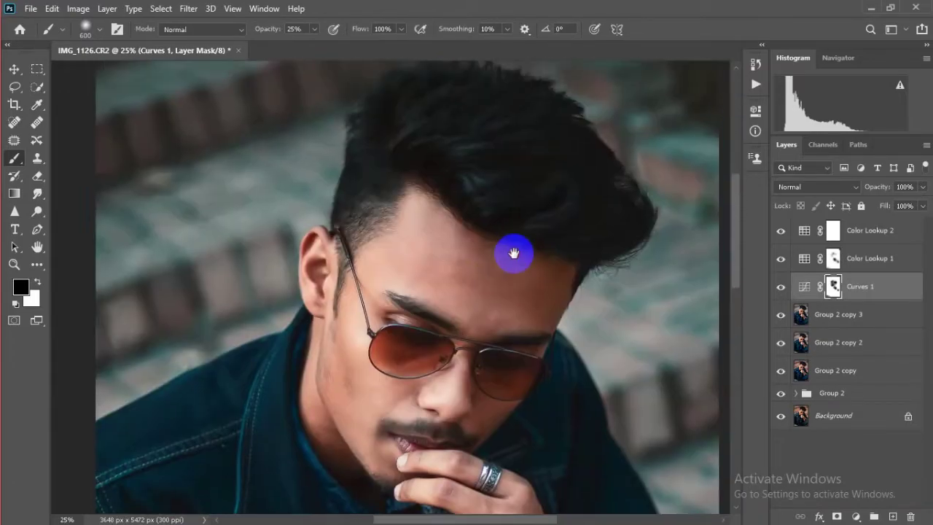
scroll(605, 233, "up", 1)
scroll(520, 227, "down", 2)
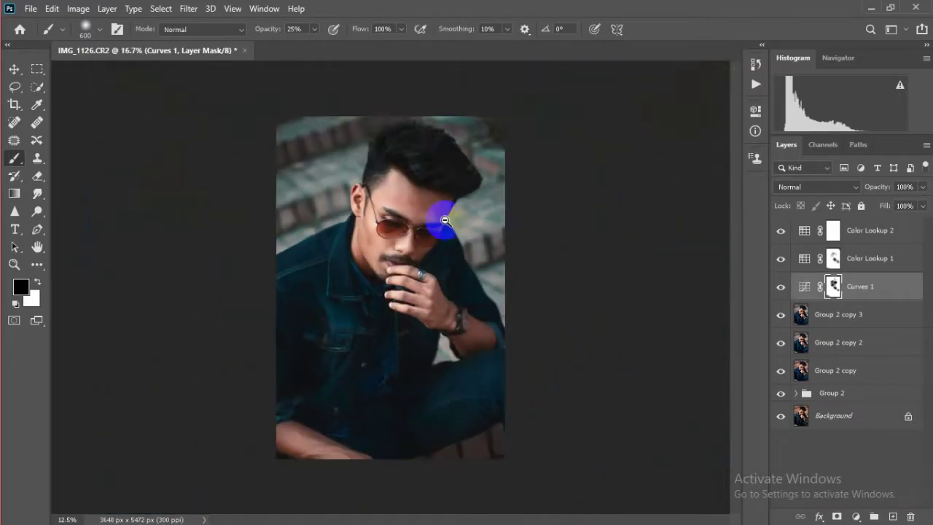
scroll(416, 191, "up", 2)
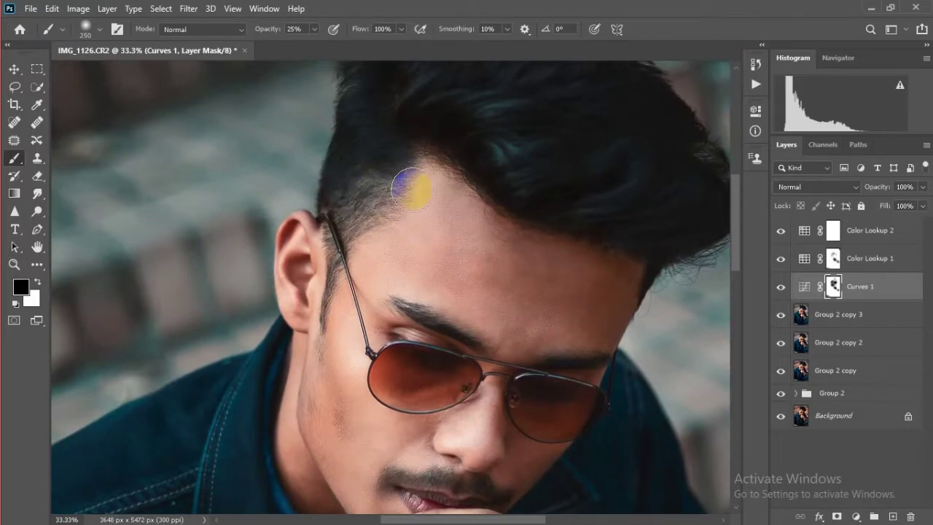
scroll(305, 334, "down", 2)
scroll(449, 252, "down", 2)
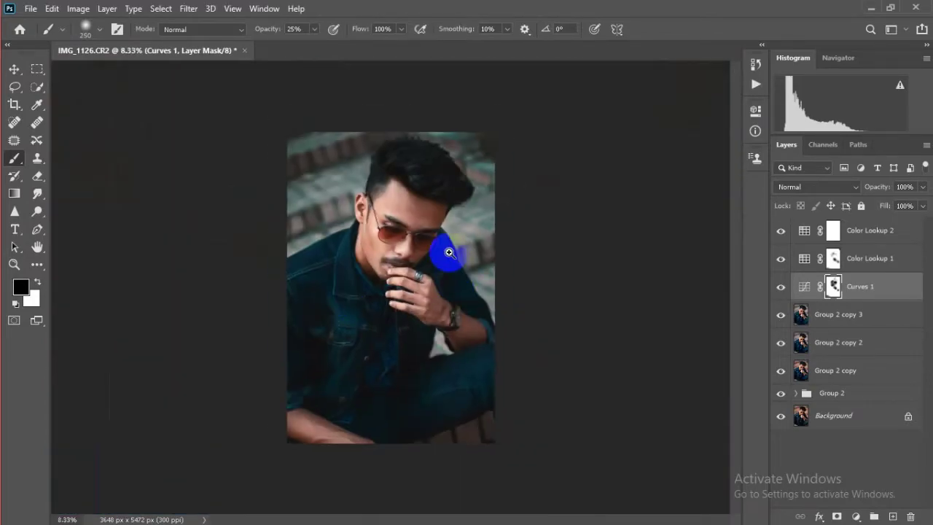
left_click(782, 289)
left_click(782, 289)
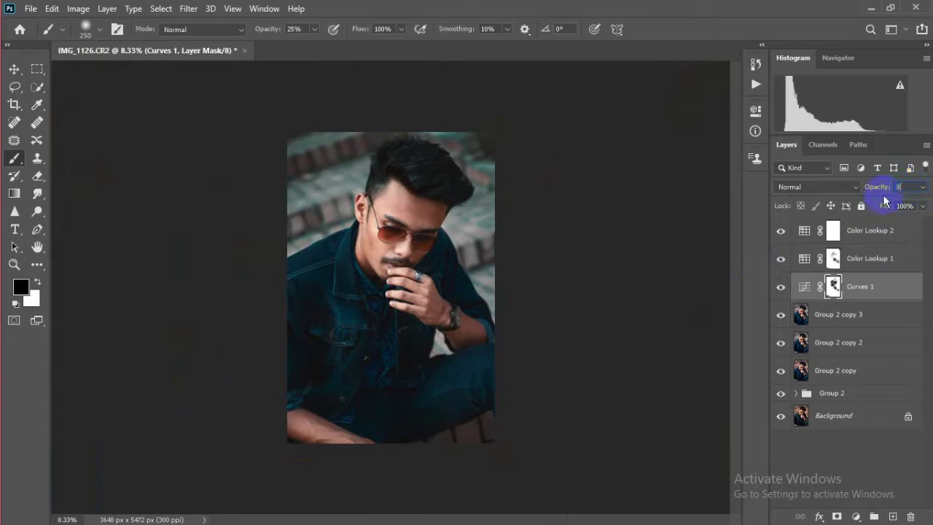
type("0")
key("Return")
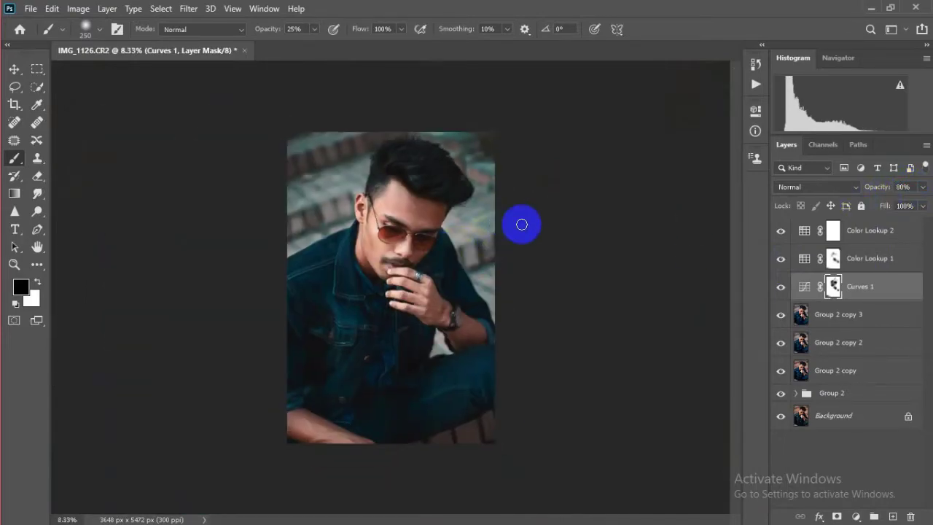
Add Levels 1 above Color Lookup 2 with the Blue channel output black set to 8
left_click(802, 234)
left_click(854, 516)
left_click(843, 334)
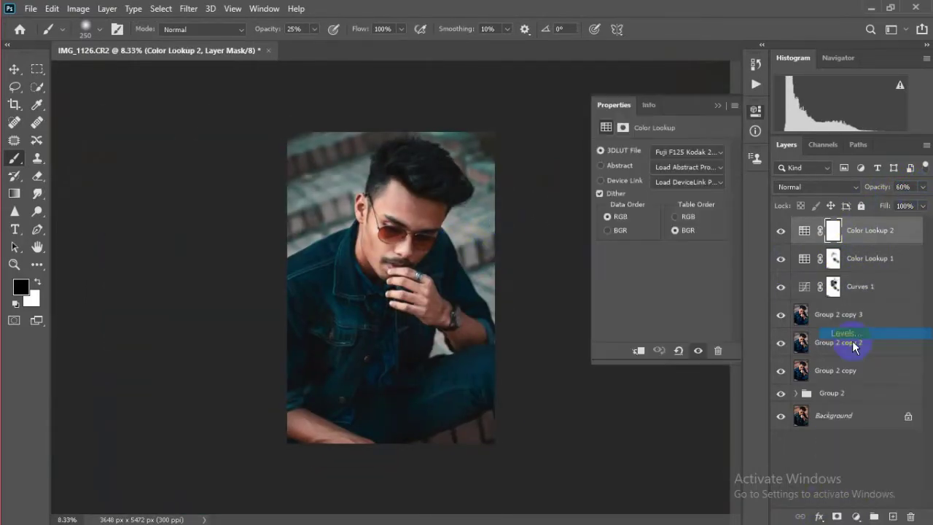
left_click(652, 175)
left_click(649, 215)
left_click(638, 303)
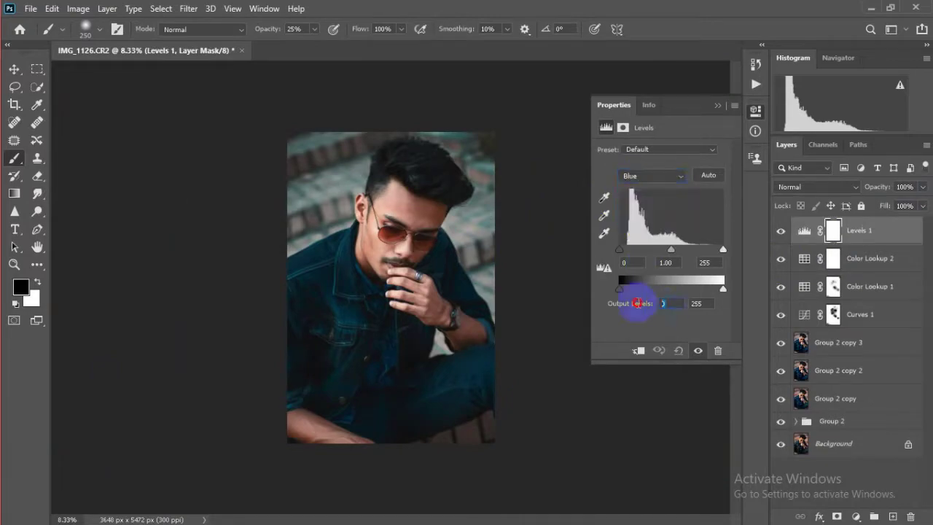
type("8")
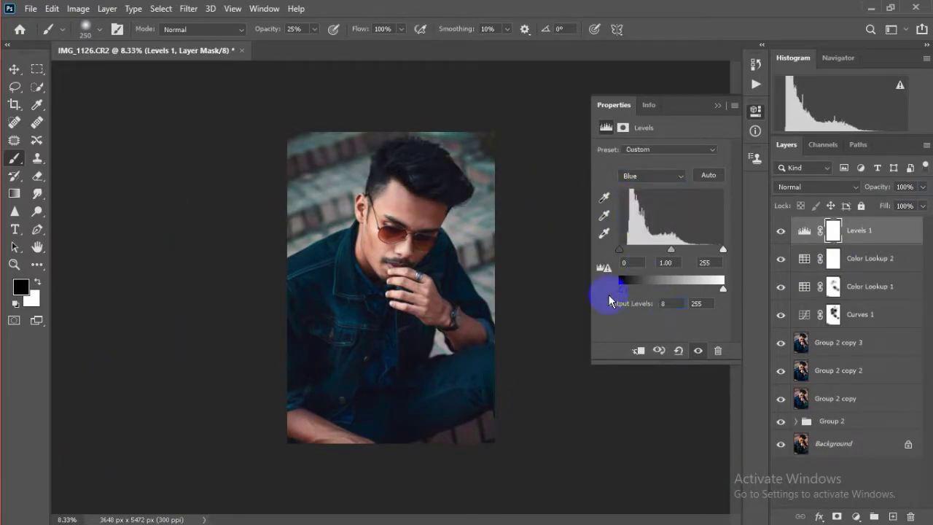
left_click(714, 108)
scroll(388, 250, "up", 2)
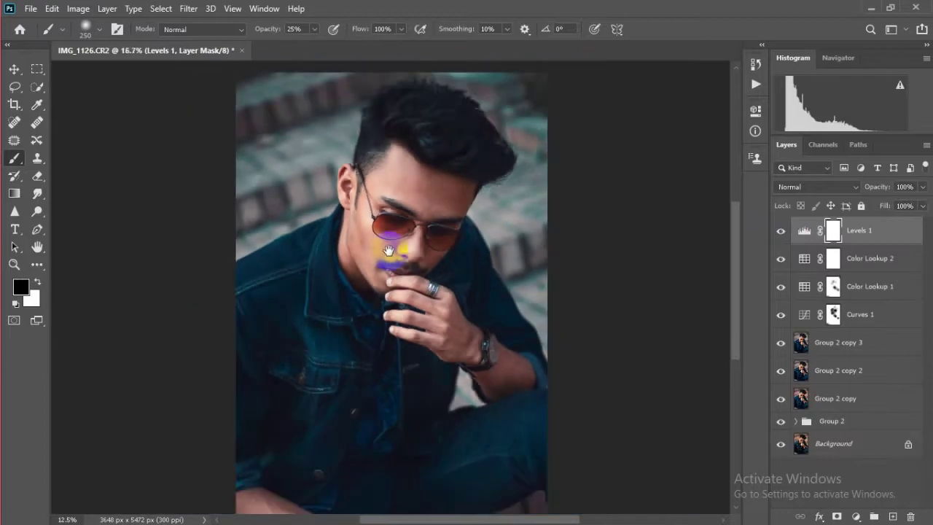
scroll(389, 250, "down", 1)
scroll(389, 250, "down", 1)
left_click(856, 516)
Add Curves 2 with two RGB control points and a raised black point for faded shadows
left_click(869, 341)
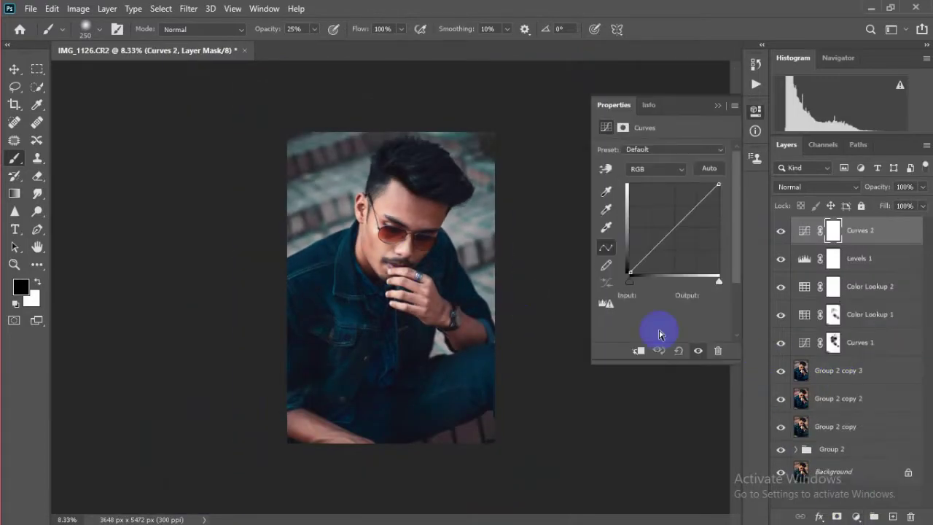
left_click(652, 250)
left_click(674, 227)
left_click(630, 272)
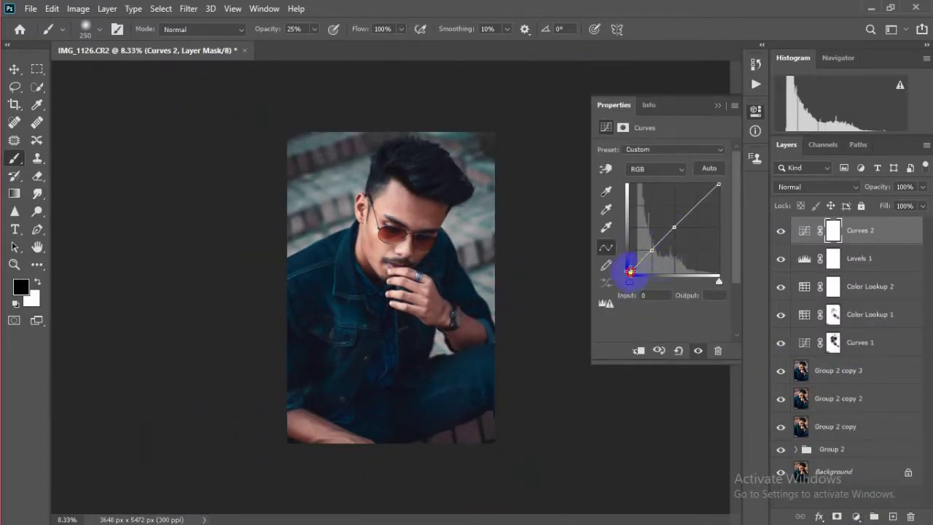
left_click_drag(630, 272, 625, 263)
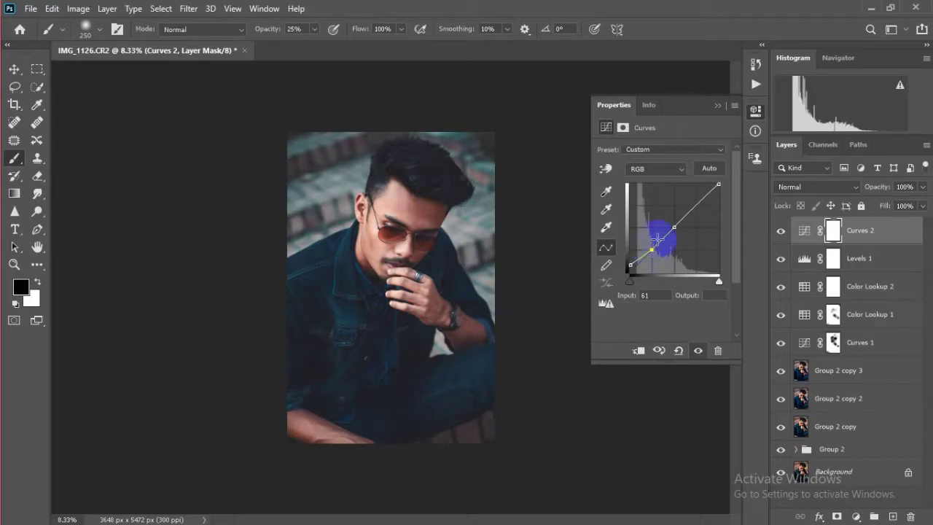
left_click(755, 110)
left_click(781, 230)
left_click(781, 230)
left_click(904, 187)
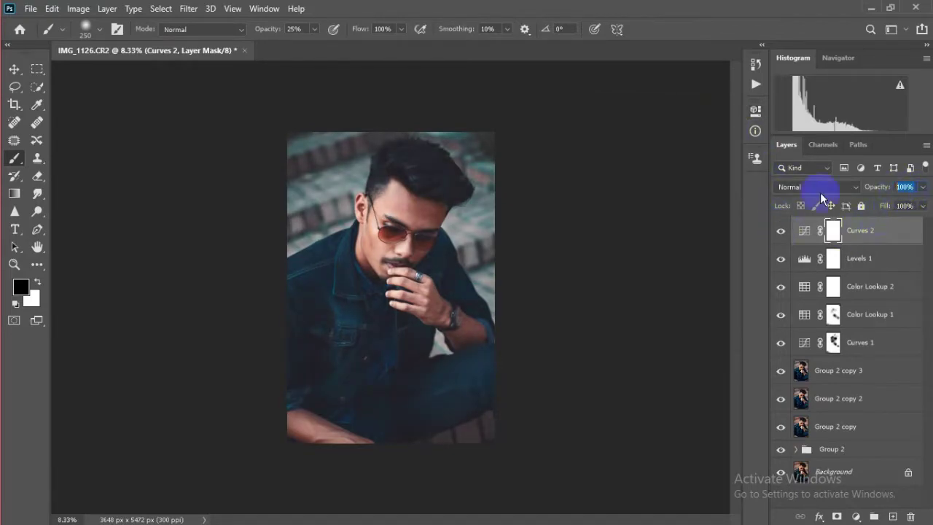
type("50")
left_click(856, 516)
Add Exposure 1 with its offset nudged up to +0.0044
left_click(845, 355)
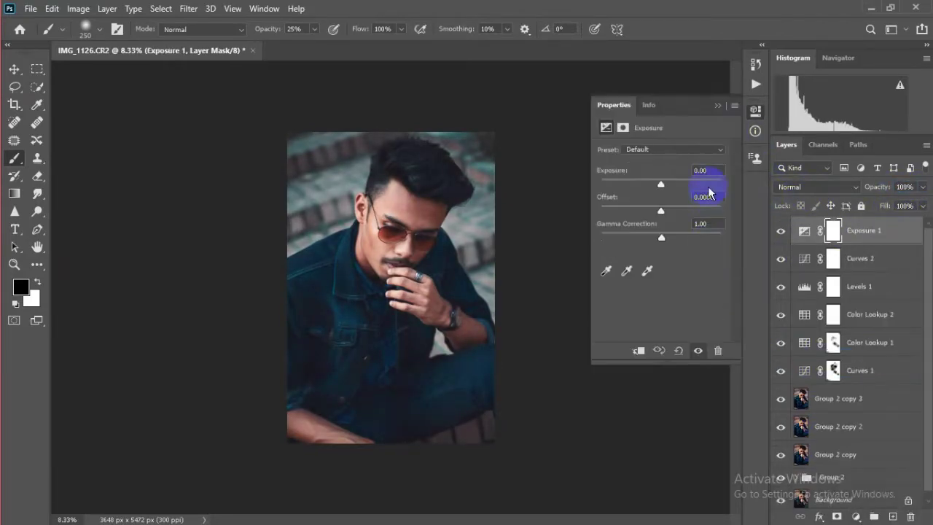
left_click_drag(709, 192, 628, 219)
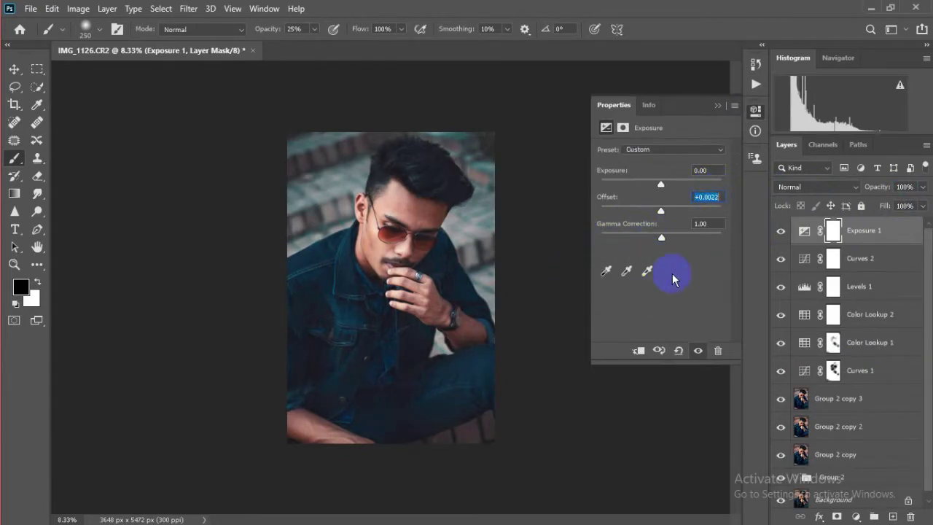
key("Up")
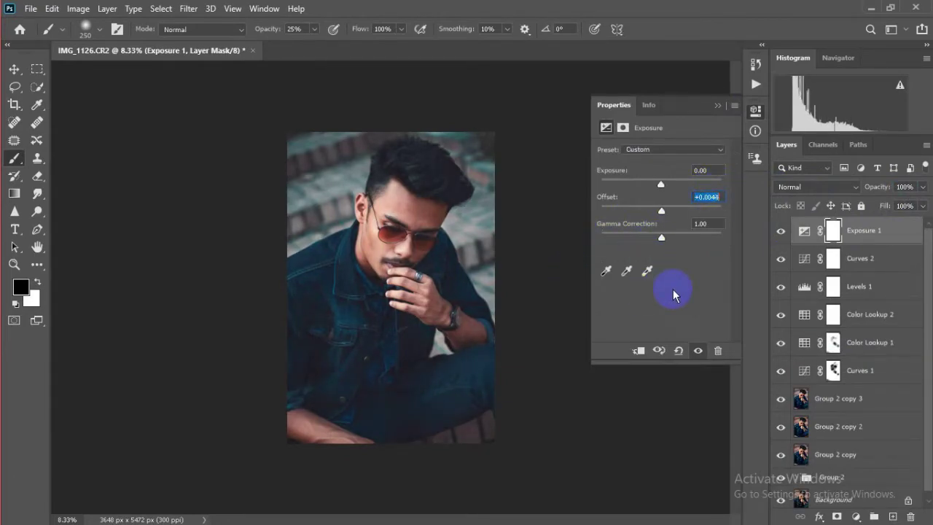
left_click(756, 110)
type("40")
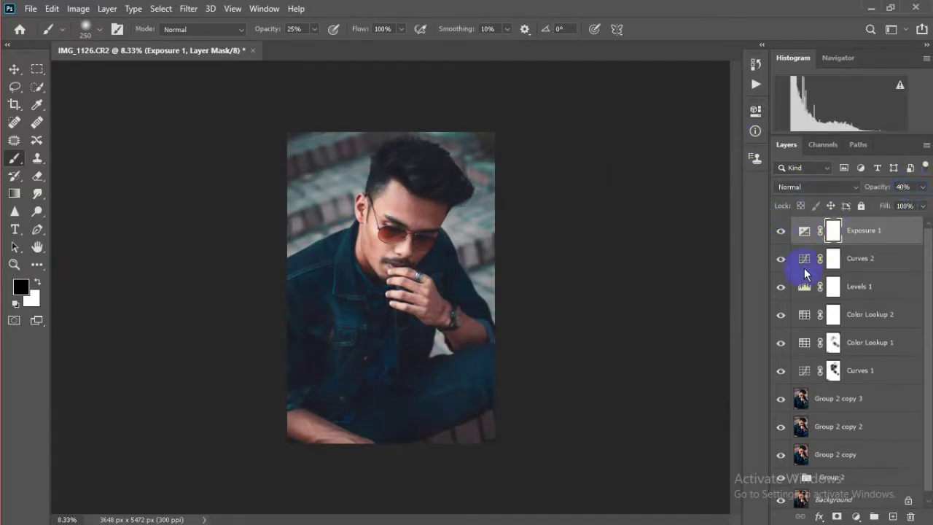
Select Curves 2, then move Levels 1 to the top of the layer stack
left_click(860, 259)
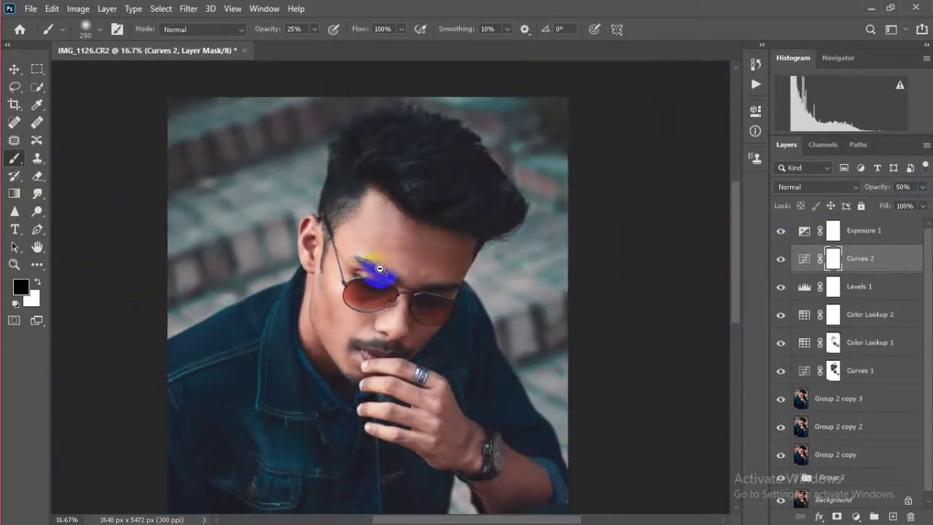
left_click(867, 232)
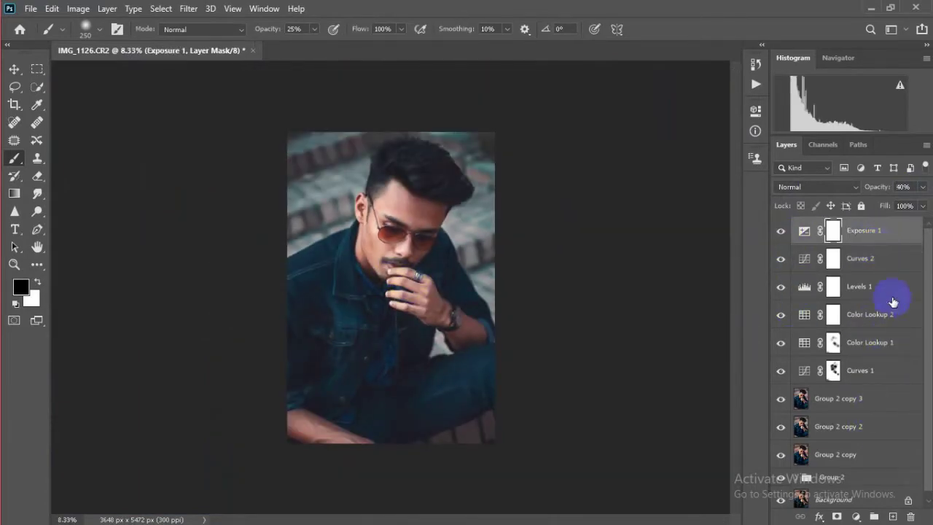
left_click_drag(882, 292, 870, 234)
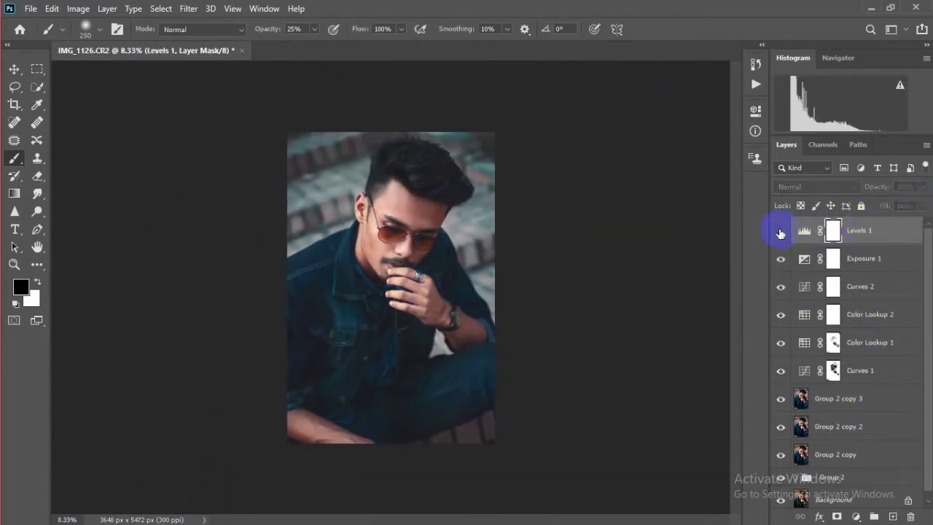
left_click(854, 516)
Add Curves 3 and reshape its Blue channel curve, pulling the highlight end to 225
left_click(779, 343)
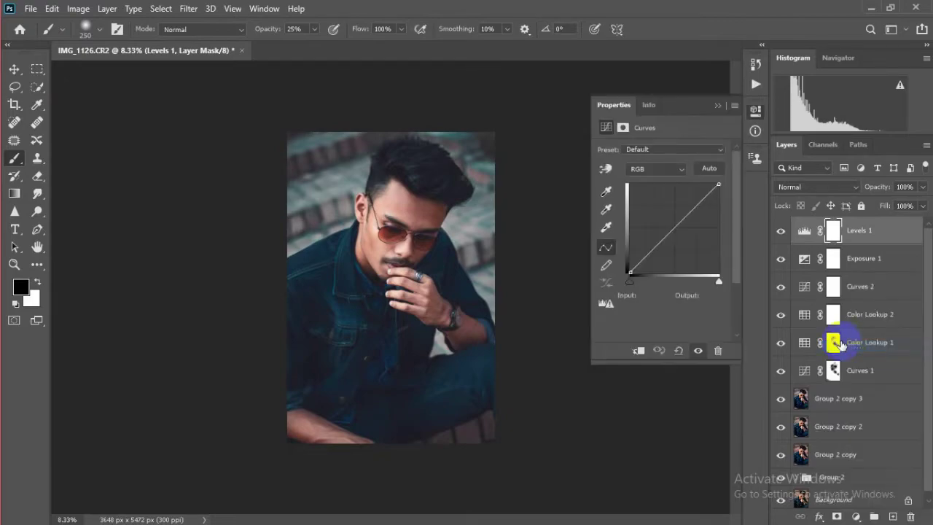
left_click(649, 169)
left_click(645, 200)
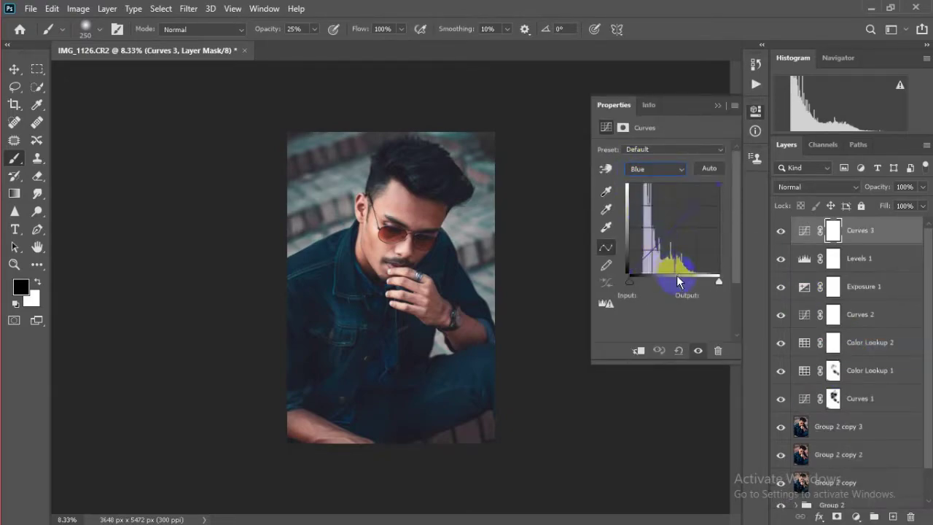
key("ctrl+plus")
left_click_drag(646, 258, 652, 250)
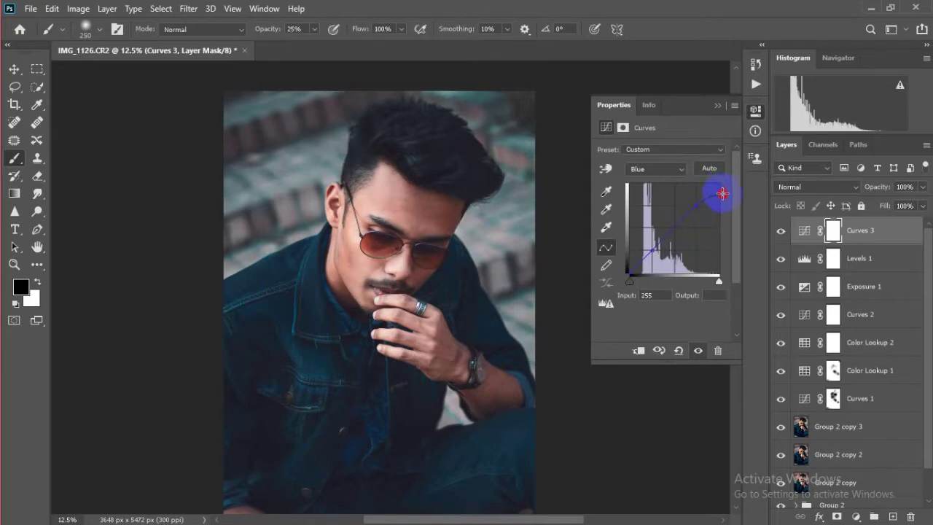
mouse_move(721, 193)
left_mouse_down()
mouse_move(702, 175)
mouse_move(724, 180)
left_mouse_up()
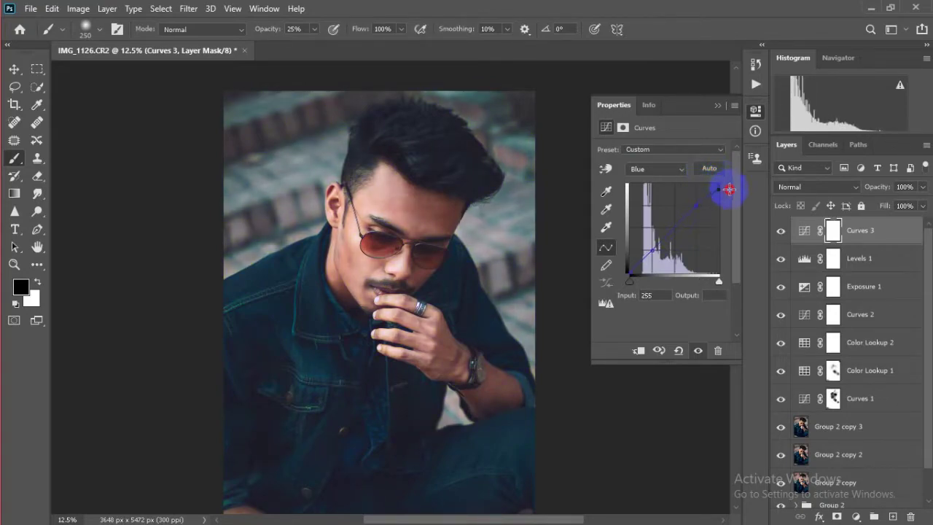
left_click_drag(630, 274, 630, 270)
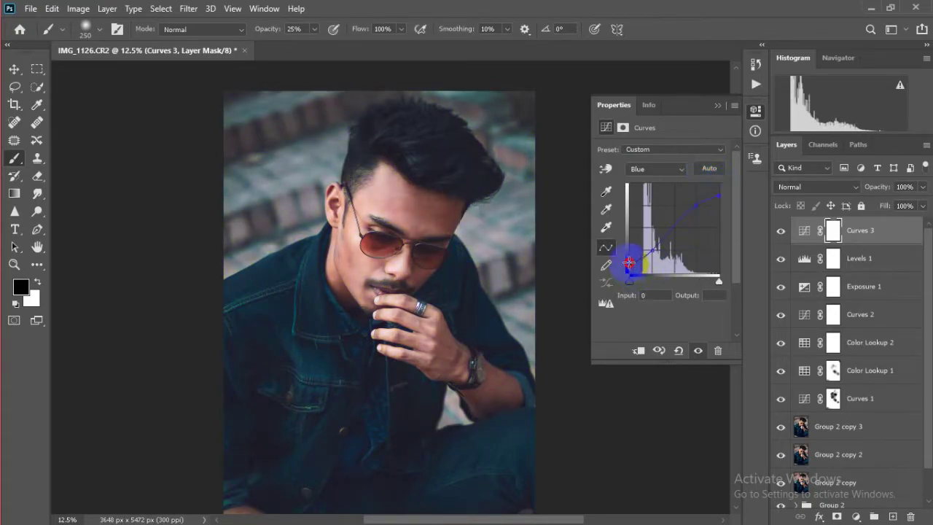
mouse_move(719, 196)
left_mouse_down()
mouse_move(709, 182)
mouse_move(699, 206)
left_mouse_up()
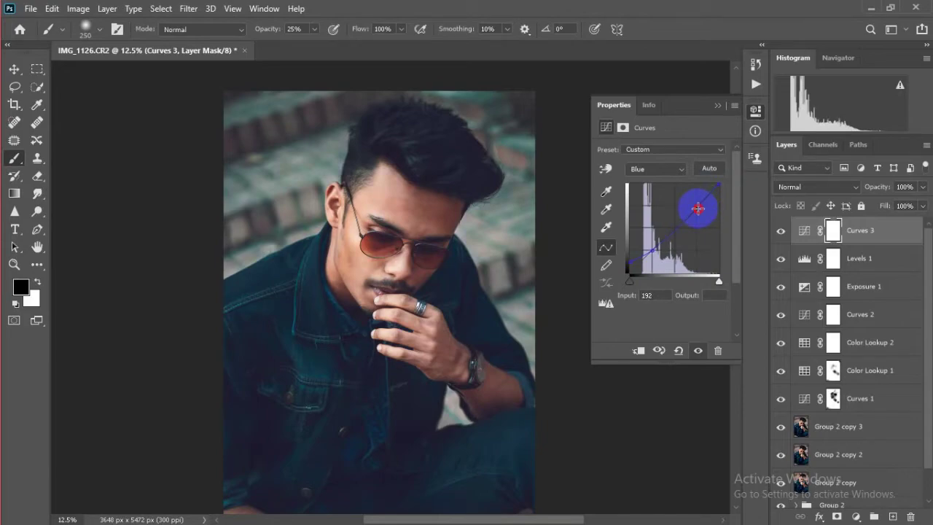
left_click(677, 228)
mouse_move(718, 185)
left_mouse_down()
mouse_move(735, 187)
mouse_move(714, 208)
mouse_move(720, 183)
mouse_move(736, 213)
left_mouse_up()
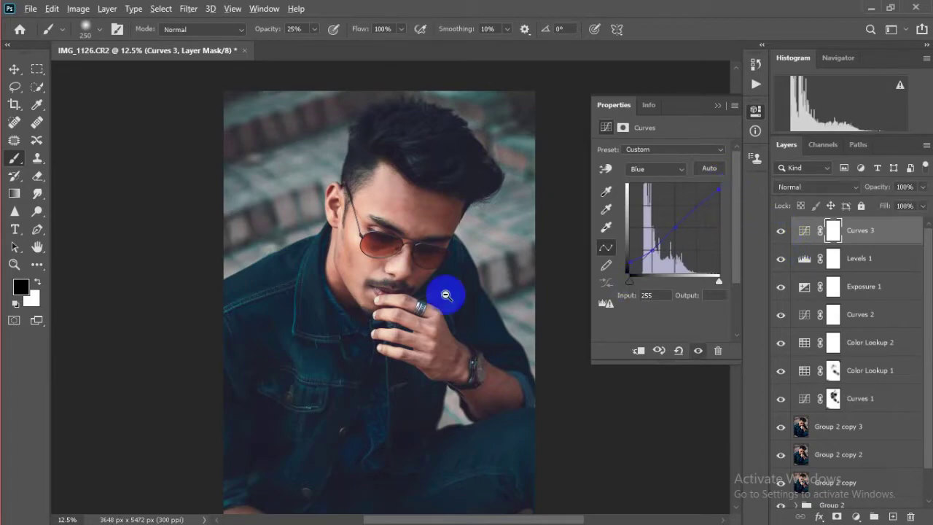
scroll(443, 297, "down", 1)
left_click(845, 260)
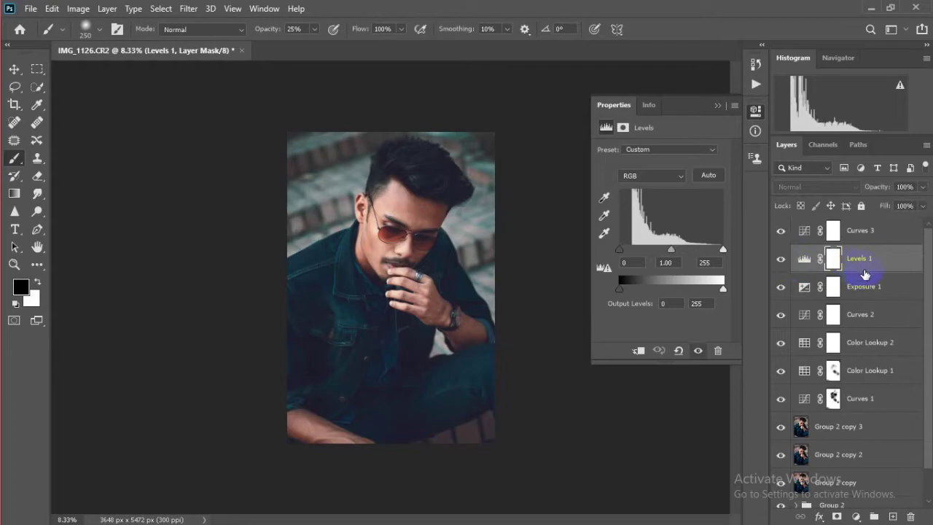
Delete the Levels 1 adjustment and briefly review the Curves 3 settings
key("Delete")
left_click(717, 105)
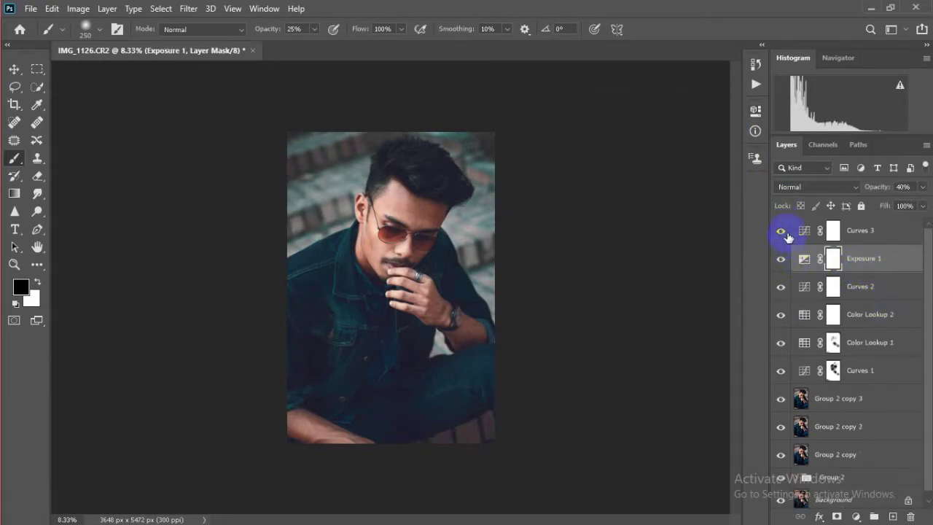
left_click(833, 231)
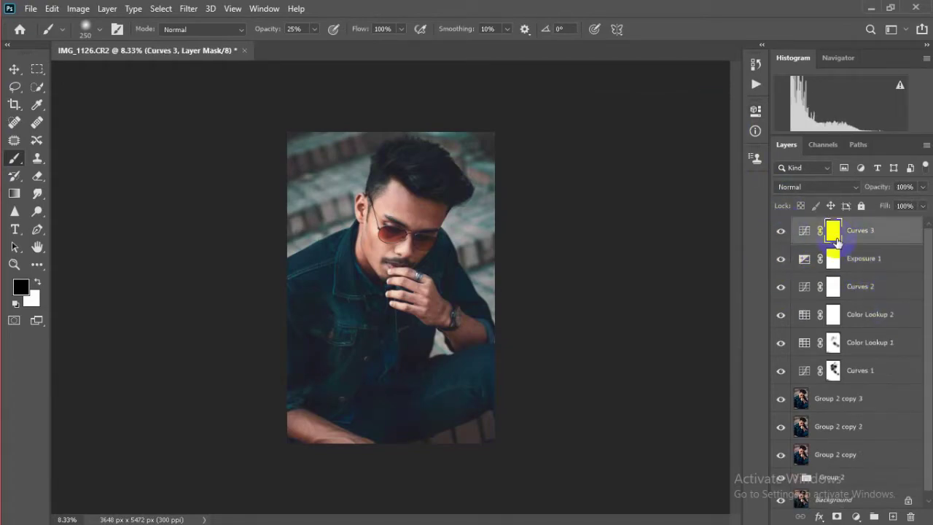
double_click(801, 232)
left_click(717, 105)
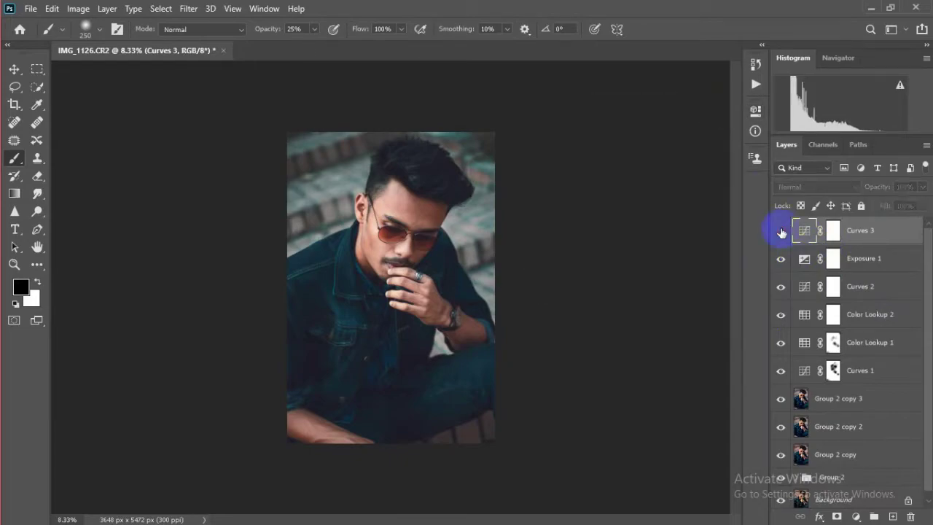
Add a Color Balance adjustment above Color Lookup 2 with midtones Magenta–Green at -6
left_click(871, 320)
left_click(856, 516)
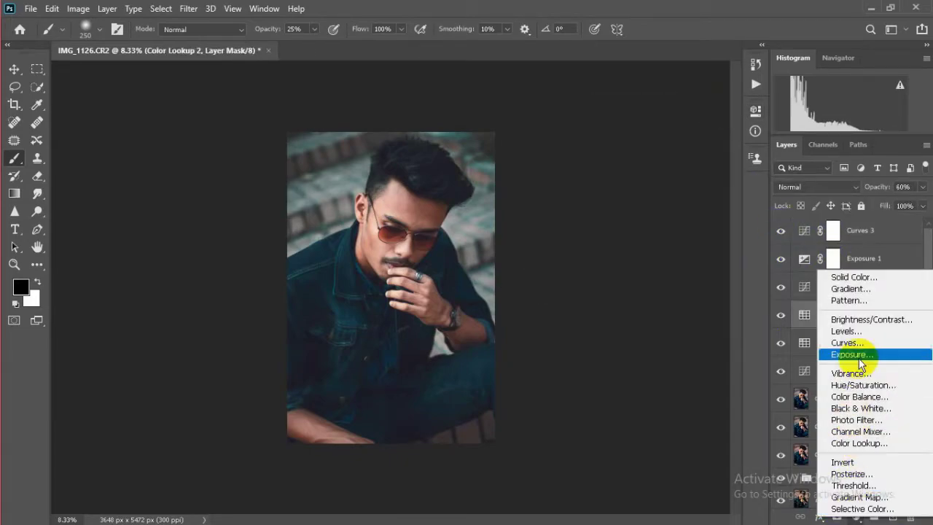
left_click(849, 397)
left_click(669, 151)
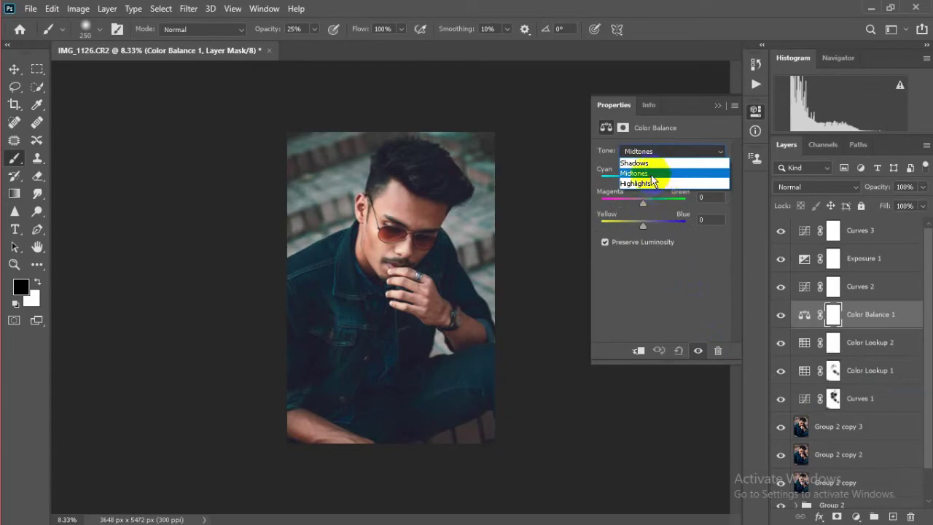
left_click(707, 196)
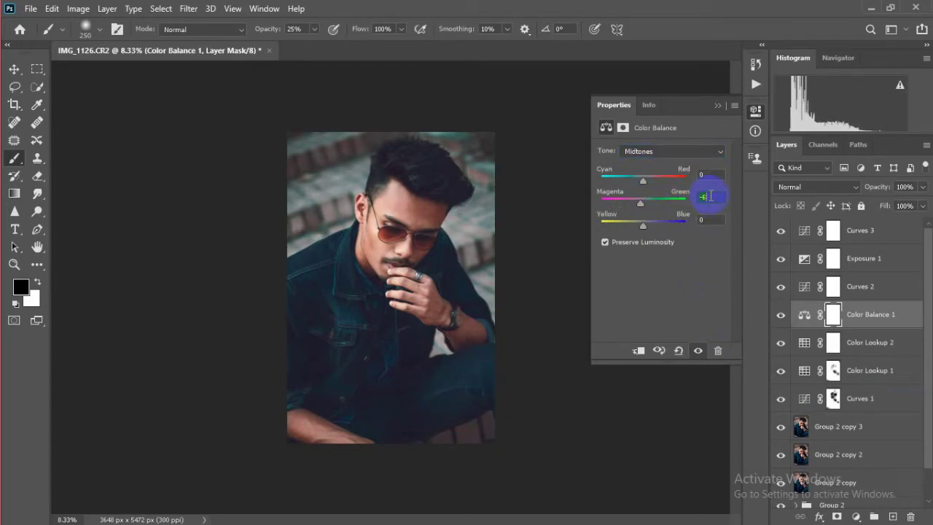
left_click(423, 215)
Select the adjustment layers from the top down to Color Lookup 2
scroll(421, 222, "up", 5)
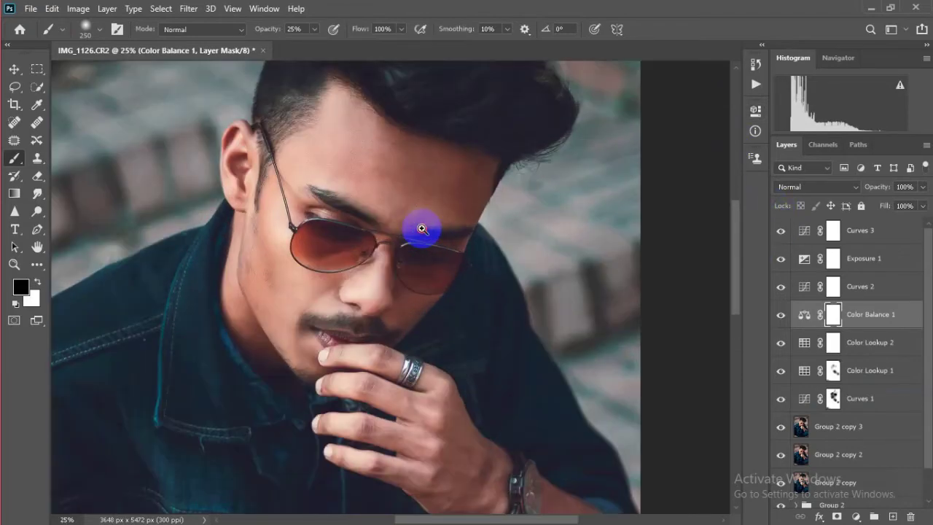
scroll(421, 250, "down", 5)
scroll(423, 254, "up", 2)
scroll(423, 229, "up", 1)
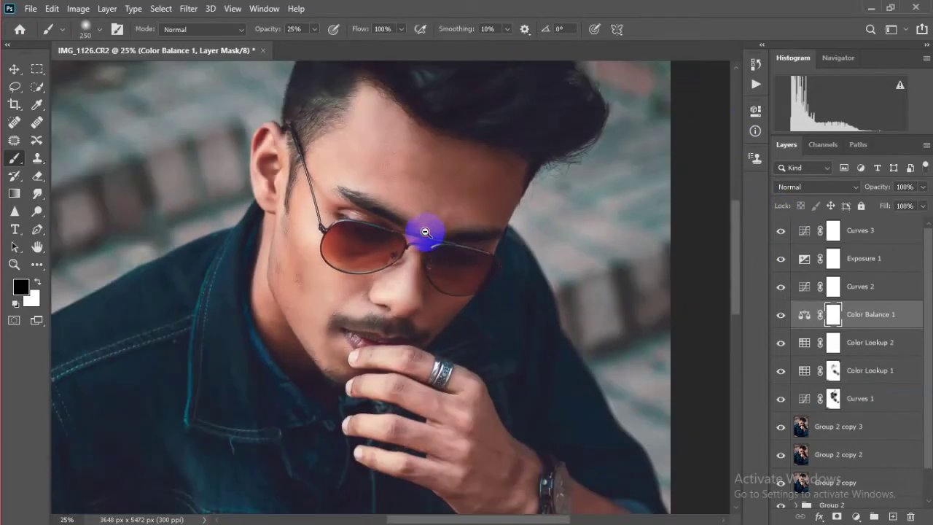
scroll(428, 219, "down", 3)
left_click(867, 235)
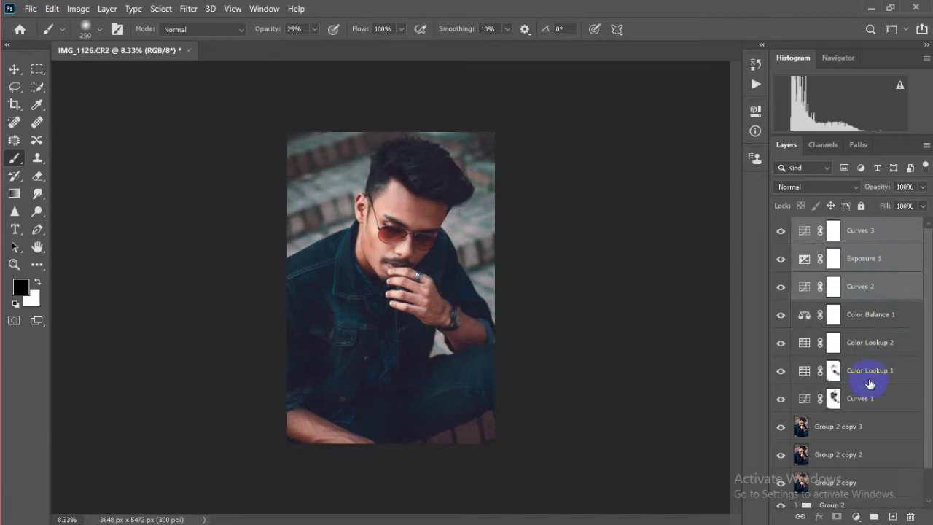
left_click(872, 356, "shift")
Group the adjustment and Group 2 copy layers into a folder named 'color grading'
left_click(874, 473, "shift")
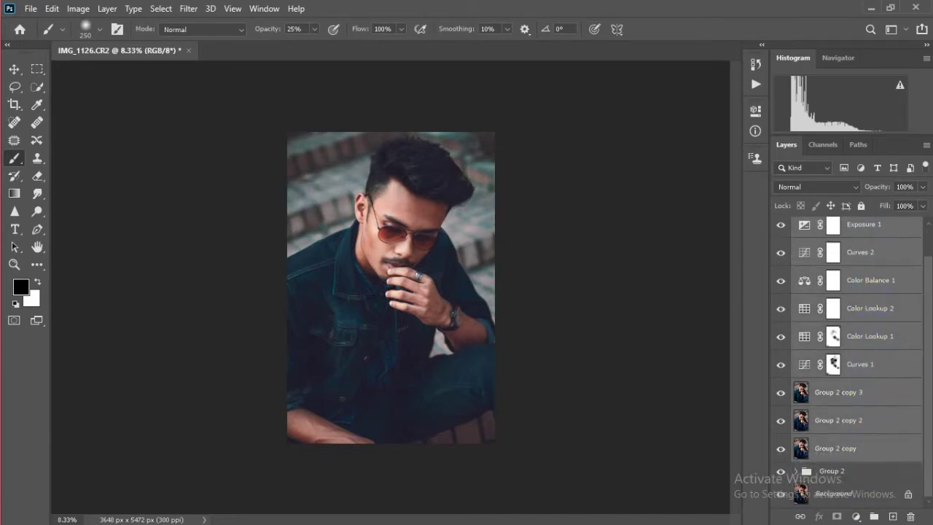
left_click(866, 478, "ctrl")
key("ctrl+g")
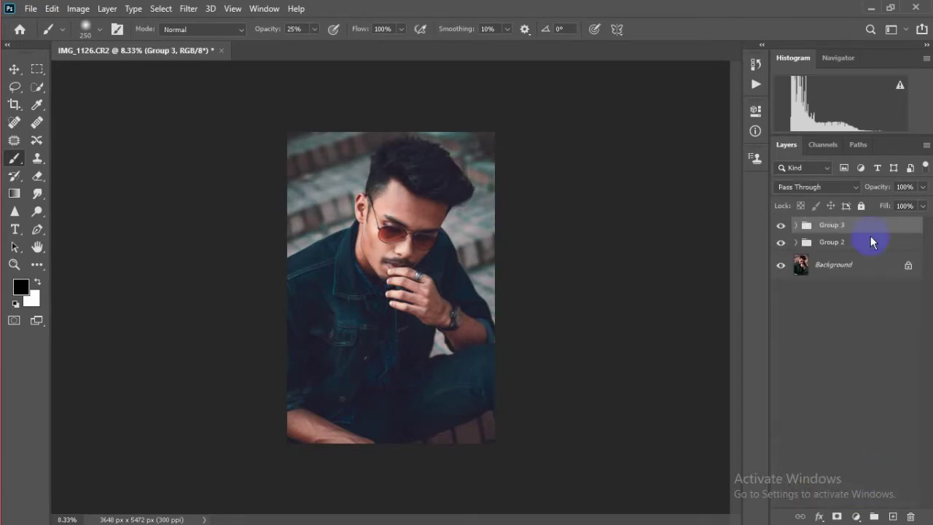
double_click(831, 225)
type("color grading")
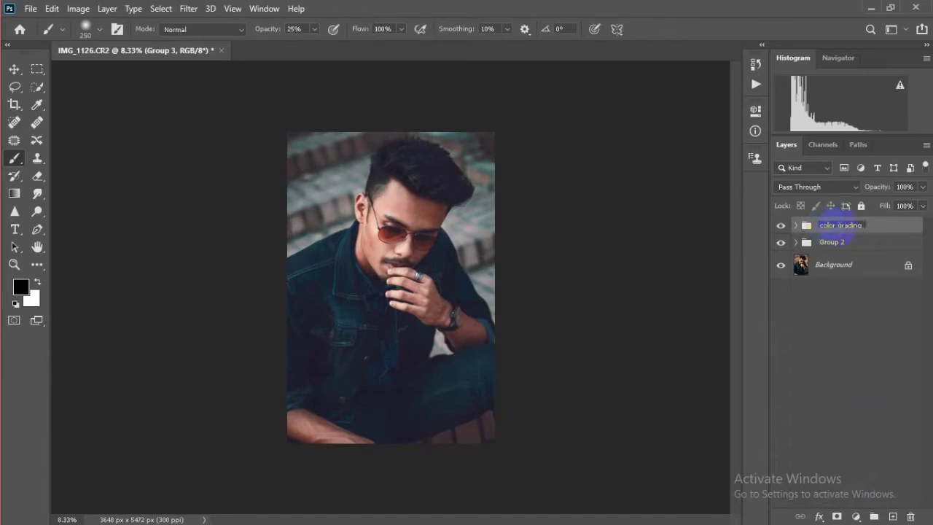
key("Return")
Rename the Group 2 folder to 'retouching'
double_click(832, 242)
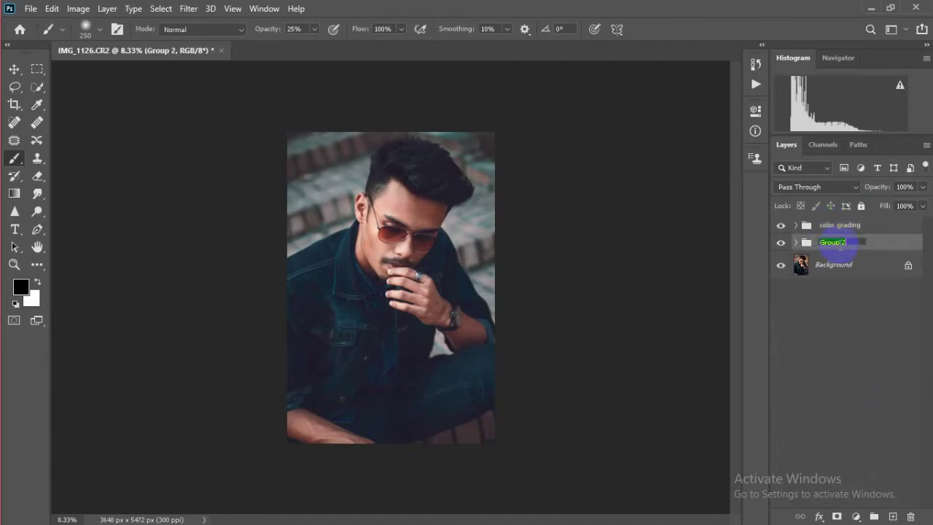
type("retouchng")
key("Return")
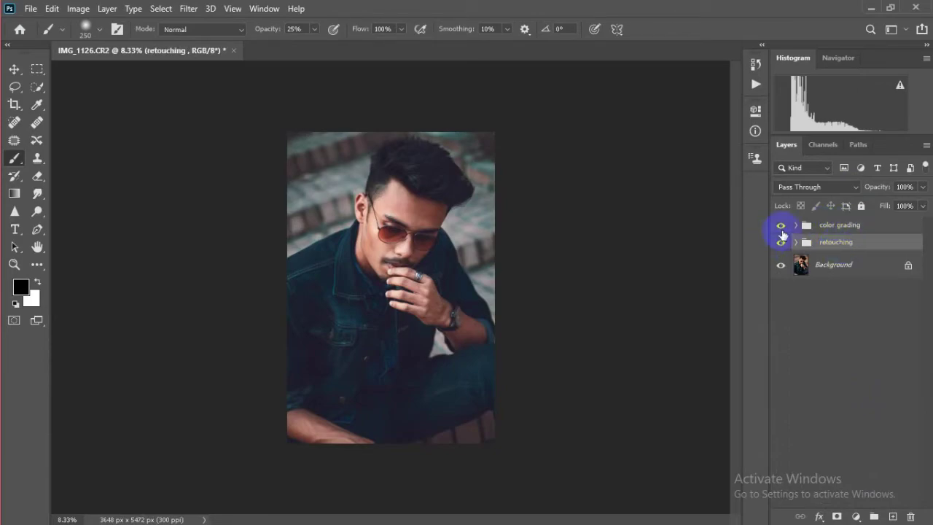
Toggle the color grading folder off and on to compare the teal grade with the original
scroll(362, 206, "up", 2)
left_click(780, 225)
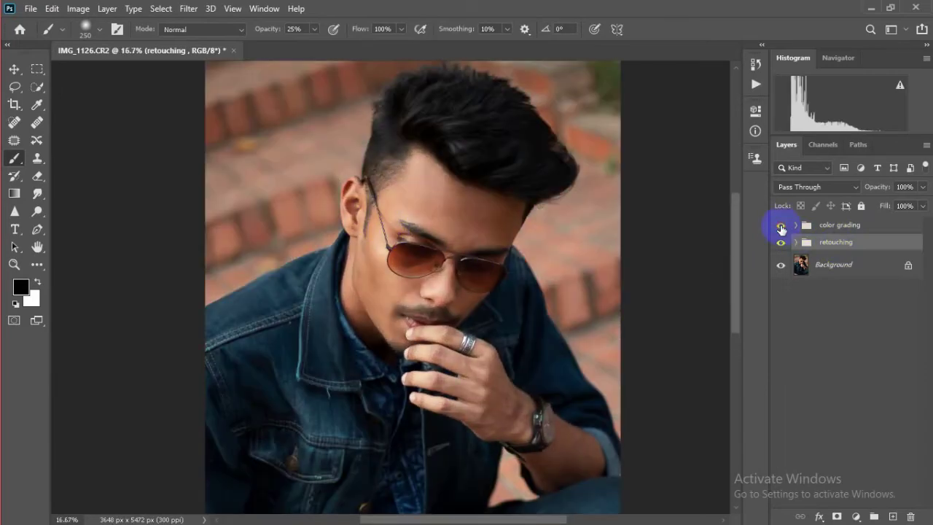
left_click(780, 225)
scroll(482, 243, "down", 2)
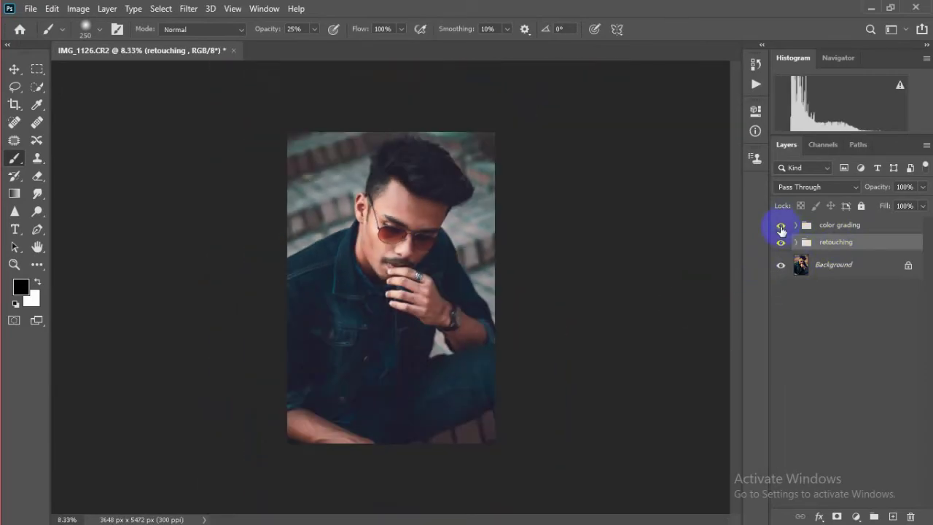
left_click(781, 225)
left_click(780, 225)
left_click(780, 227)
left_click(780, 225)
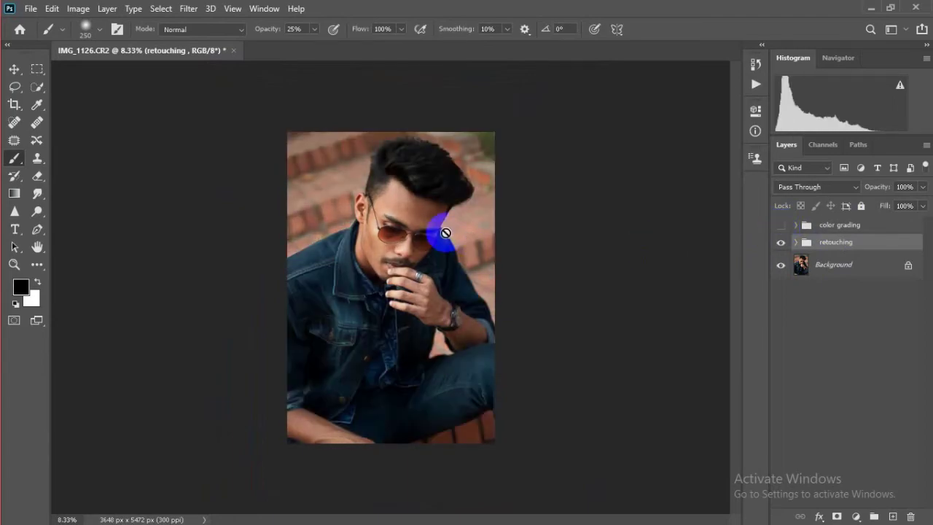
scroll(408, 231, "up", 1)
Nest the color grading and retouching folders in a new Group 2 with color grading visible
left_click(835, 225, "shift")
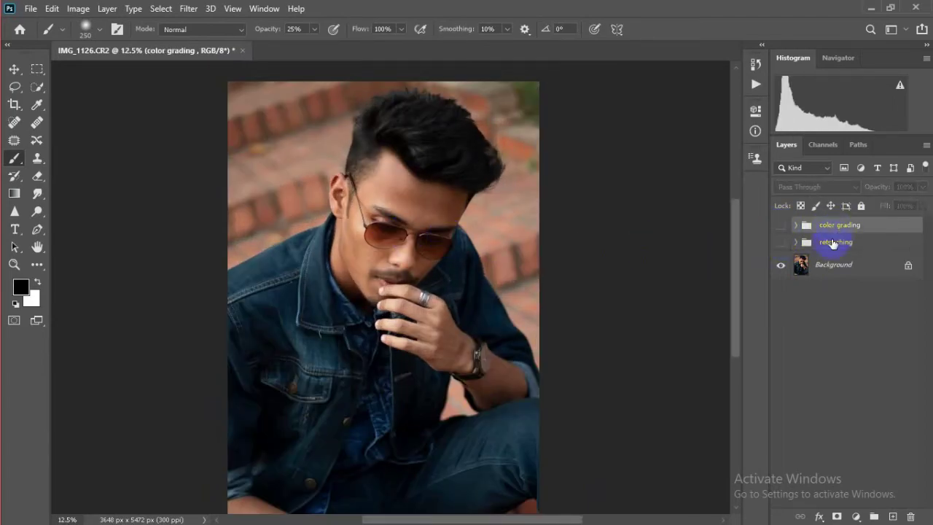
key("ctrl+g")
left_click(795, 225)
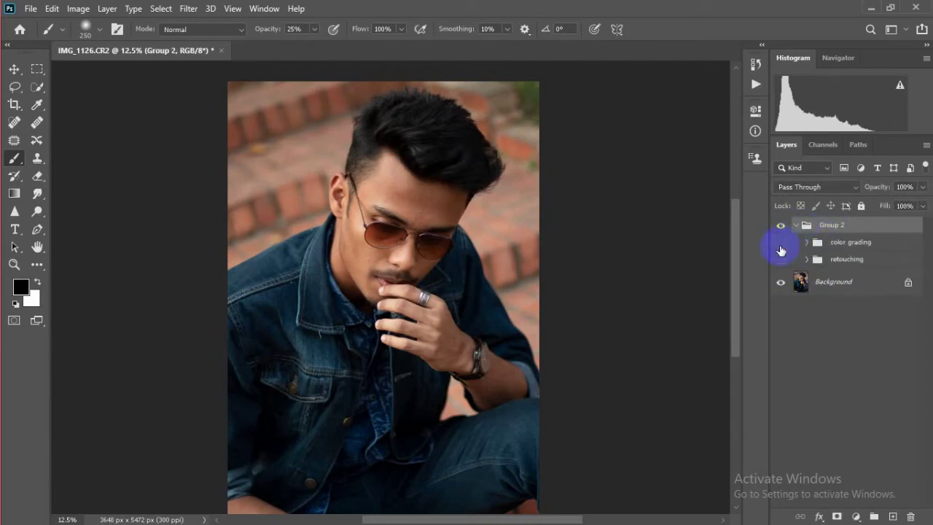
left_click(781, 243)
left_click(795, 225)
Hide and reshow Group 2 to compare before and after
scroll(382, 207, "up", 1)
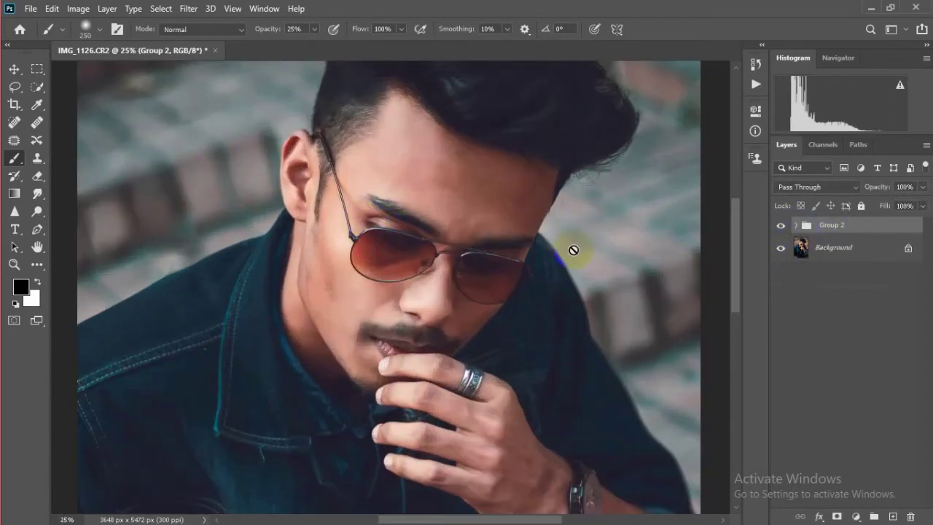
left_click(781, 226)
scroll(443, 246, "down", 1)
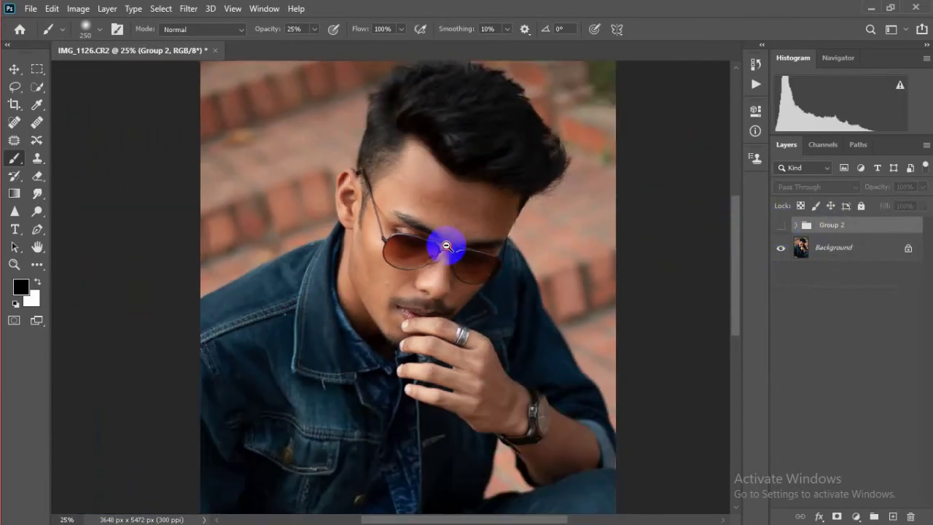
scroll(443, 246, "down", 2)
left_click(781, 227)
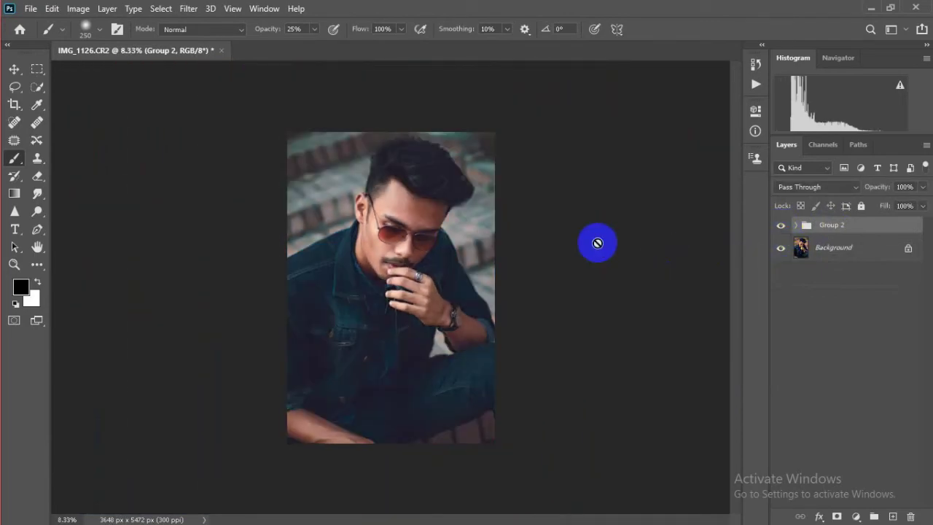
Flatten all layers into a single Background layer via the Layers panel menu
left_click(926, 144)
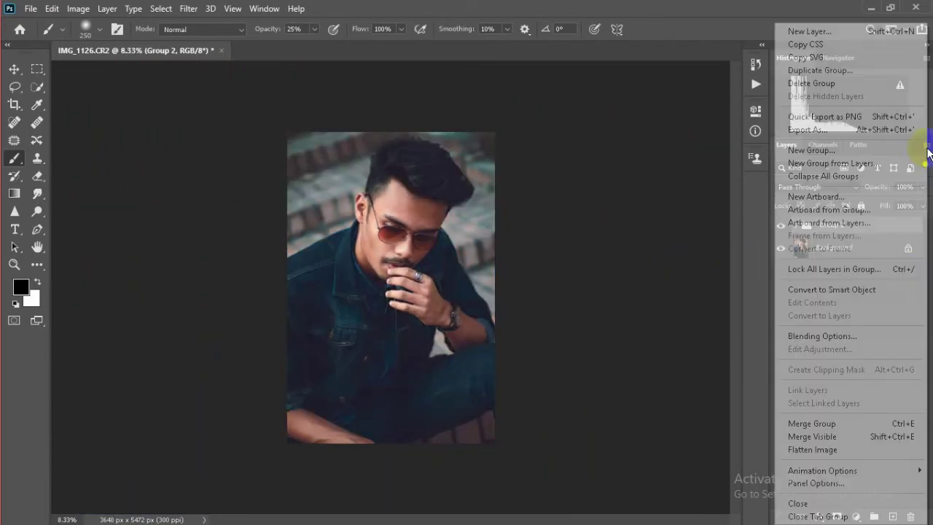
left_click(823, 448)
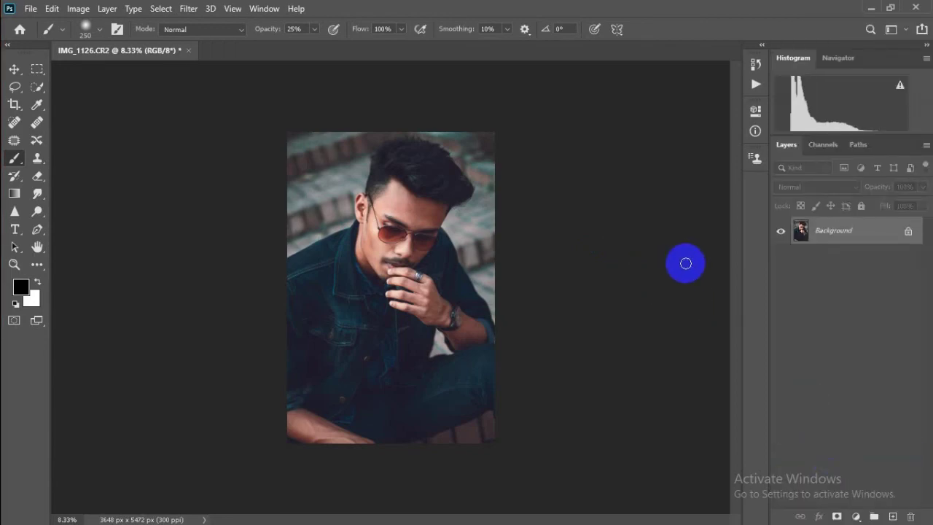